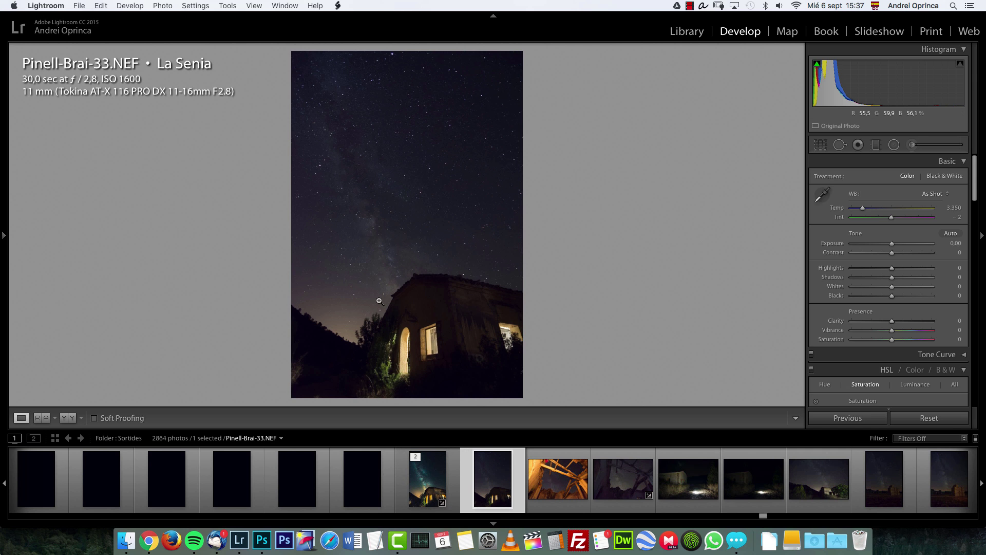
Preview the Photoshop-edited TIFF, then return to the original Pinell-Brai-33.NEF.
click(419, 485)
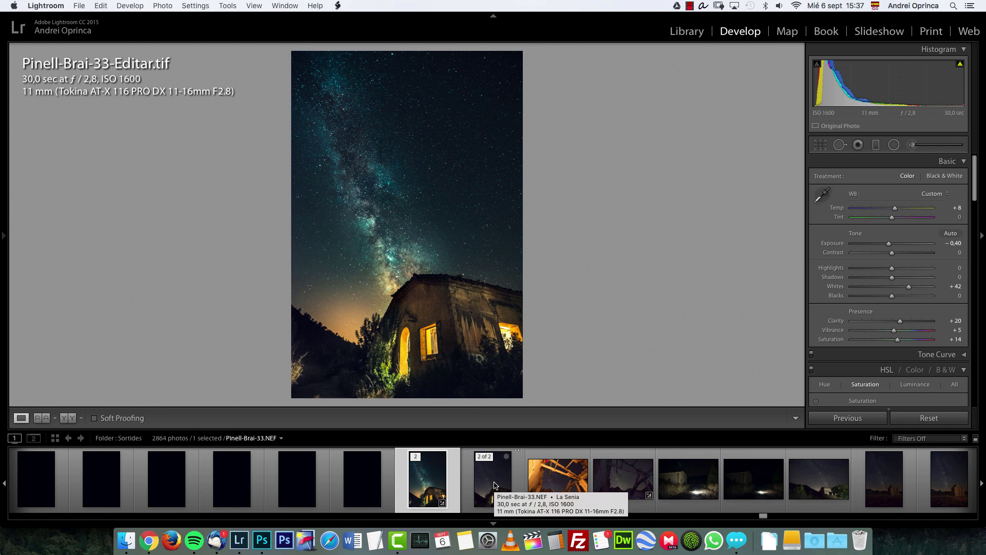
click(495, 485)
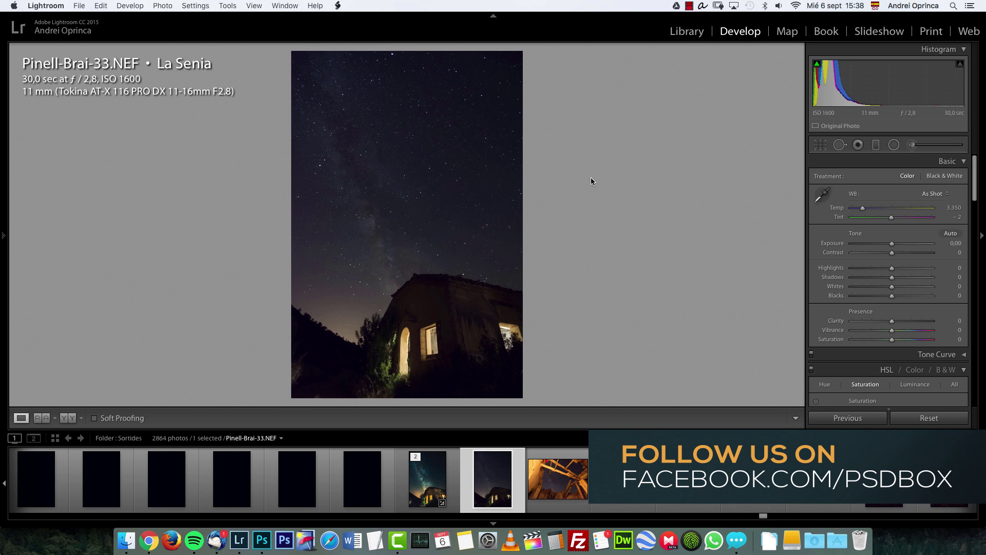
click(391, 256)
click(638, 174)
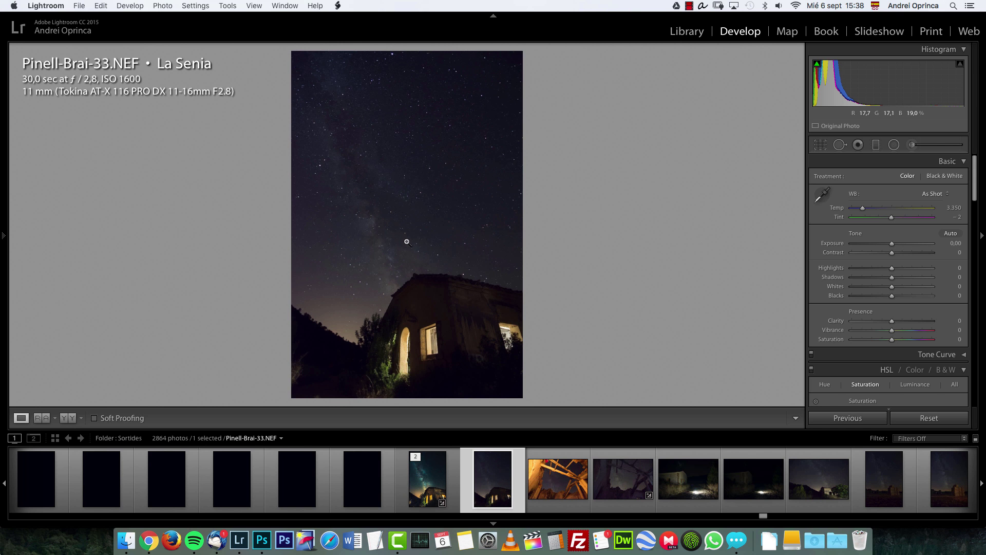
click(402, 166)
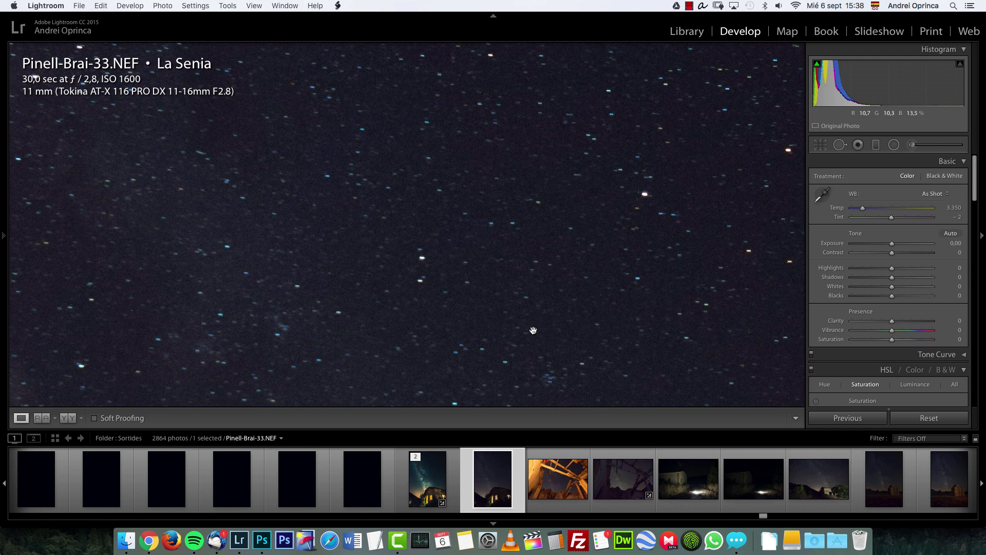
scroll(500, 327, down, 10)
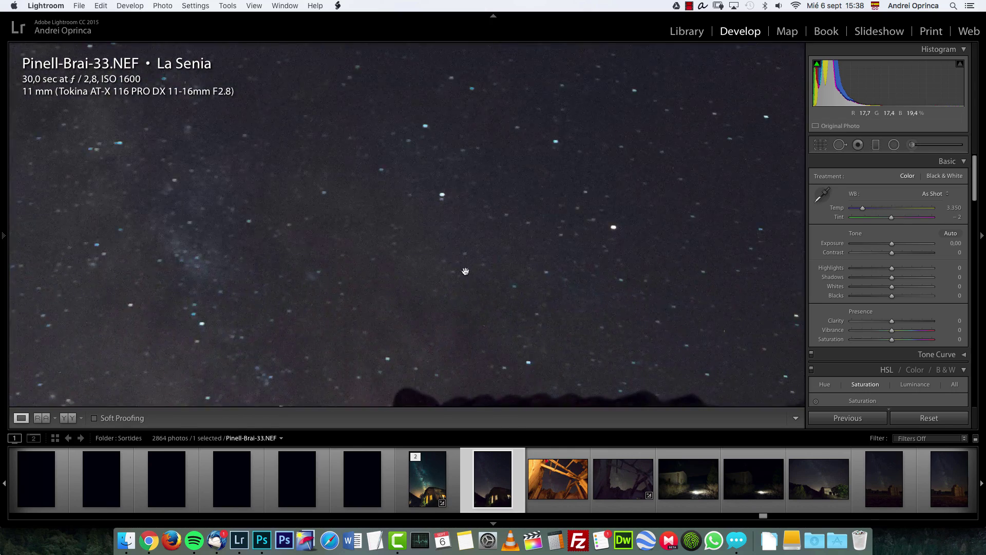
scroll(467, 288, down, 10)
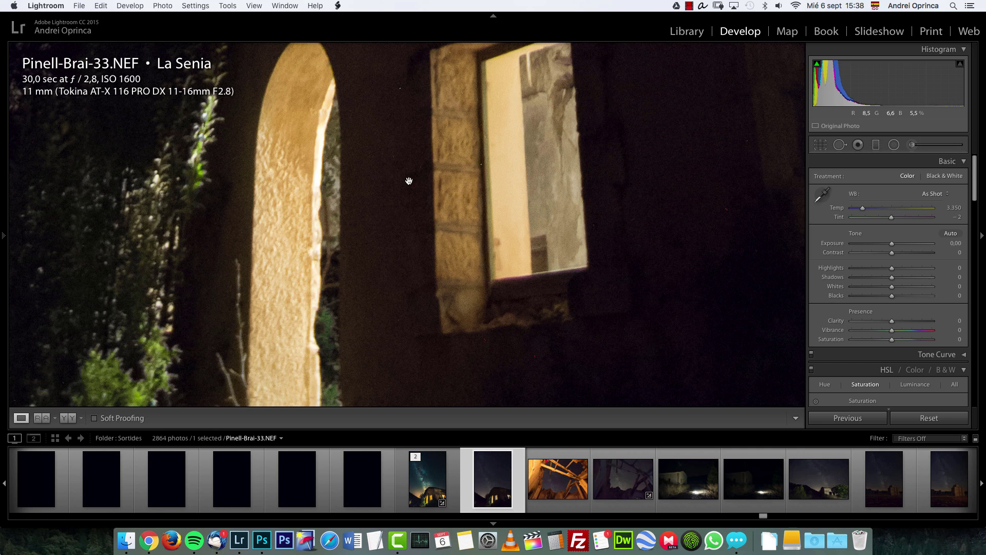
scroll(484, 180, down, 5)
scroll(485, 180, right, 5)
click(501, 201)
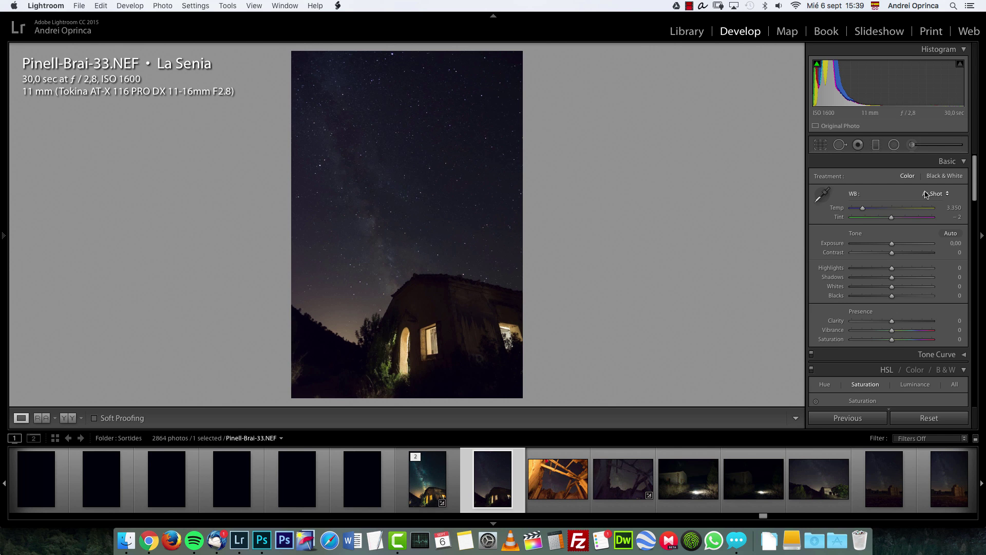
Start an Adjustment Brush with red mask overlay and paint over the house wall and foreground.
click(913, 145)
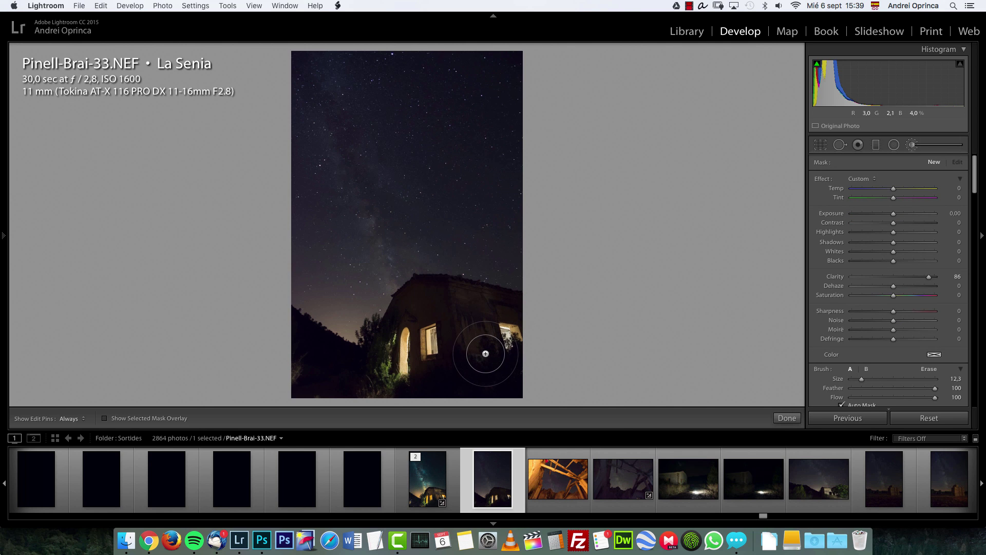
key(o)
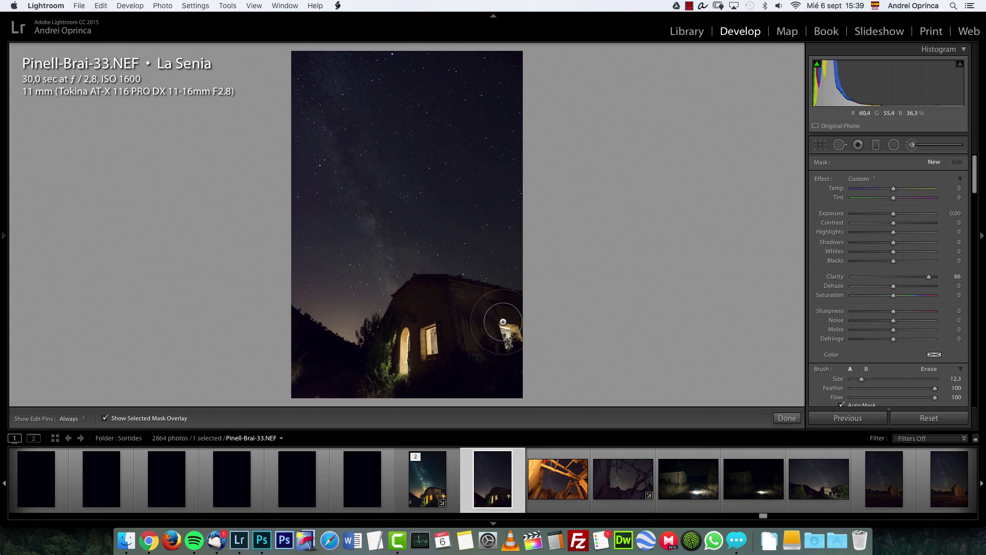
key(h)
mouse_move(483, 319)
mouse_down()
mouse_move(457, 314)
mouse_move(469, 316)
mouse_move(435, 324)
mouse_move(495, 366)
mouse_move(294, 376)
mouse_move(299, 347)
mouse_up()
key(h)
scroll(975, 196, down, 3)
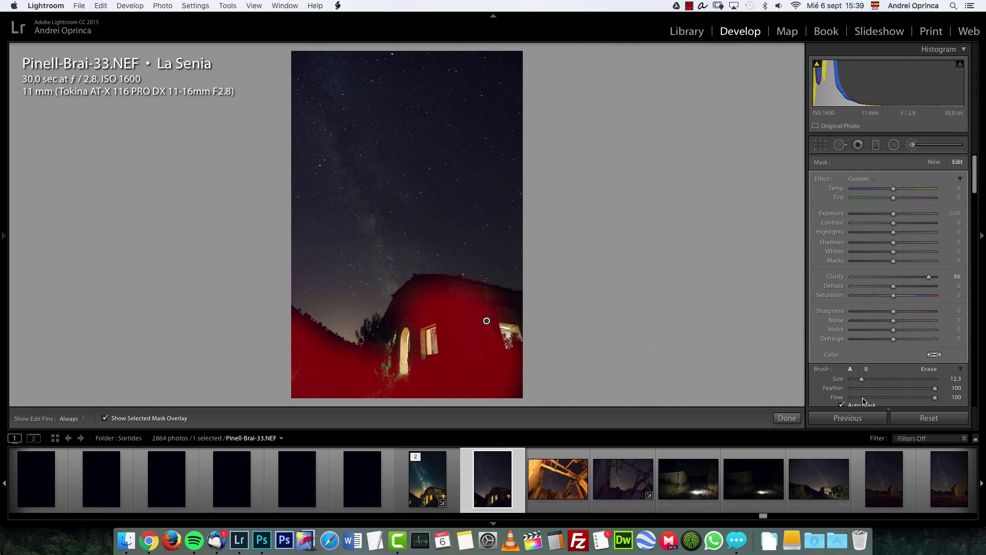
scroll(976, 197, down, 1)
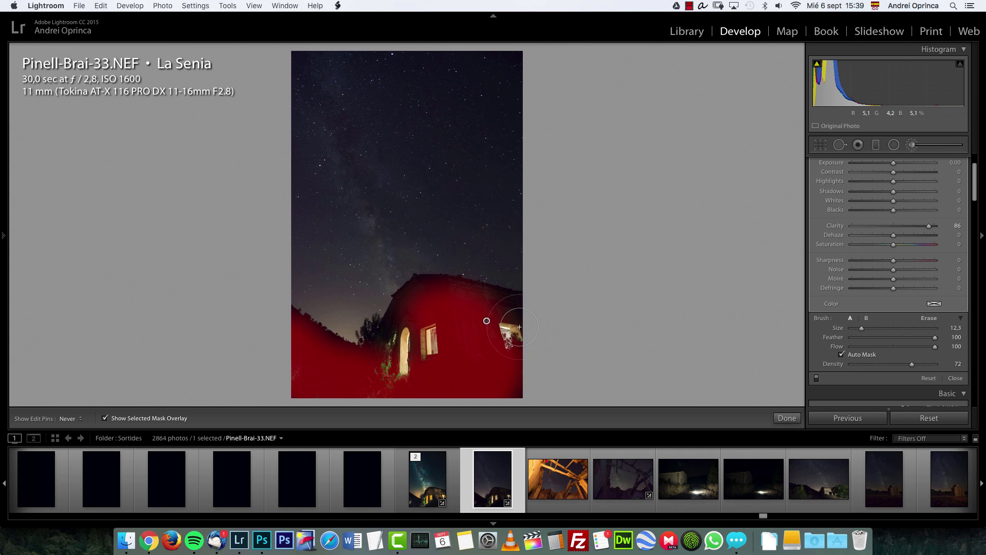
Reselect the house adjustment and erase the mask from the tree silhouette along the roofline.
click(487, 321)
click(486, 321)
key(h)
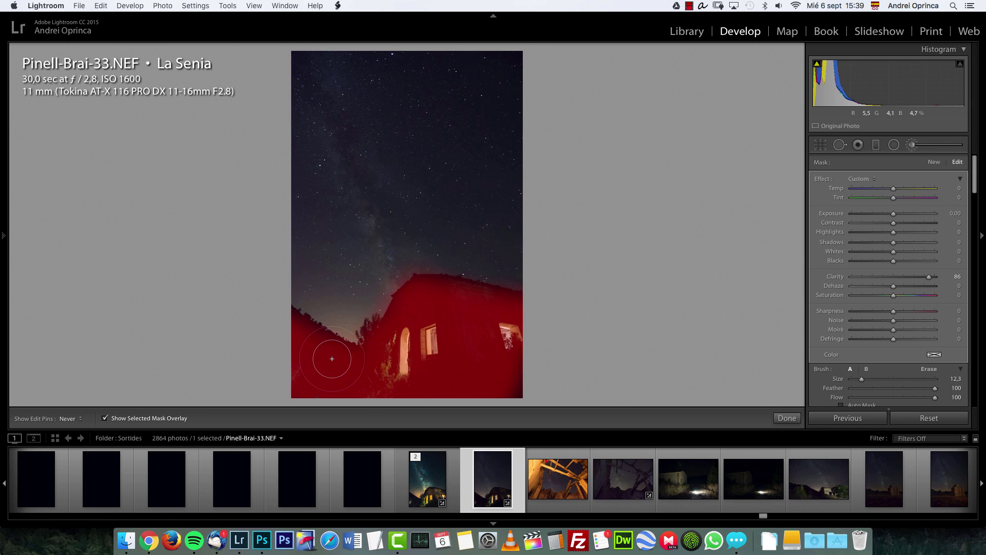
key(h)
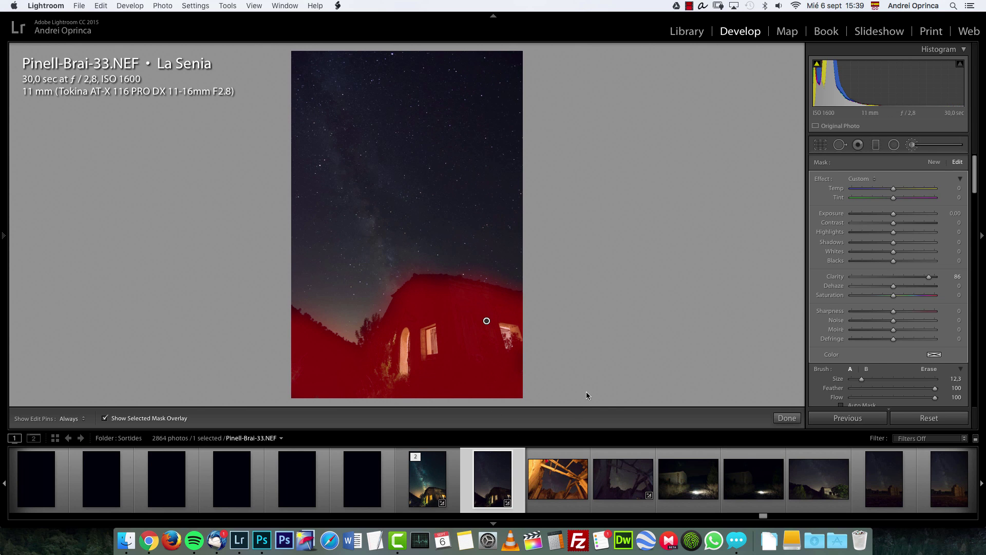
click(929, 369)
key(h)
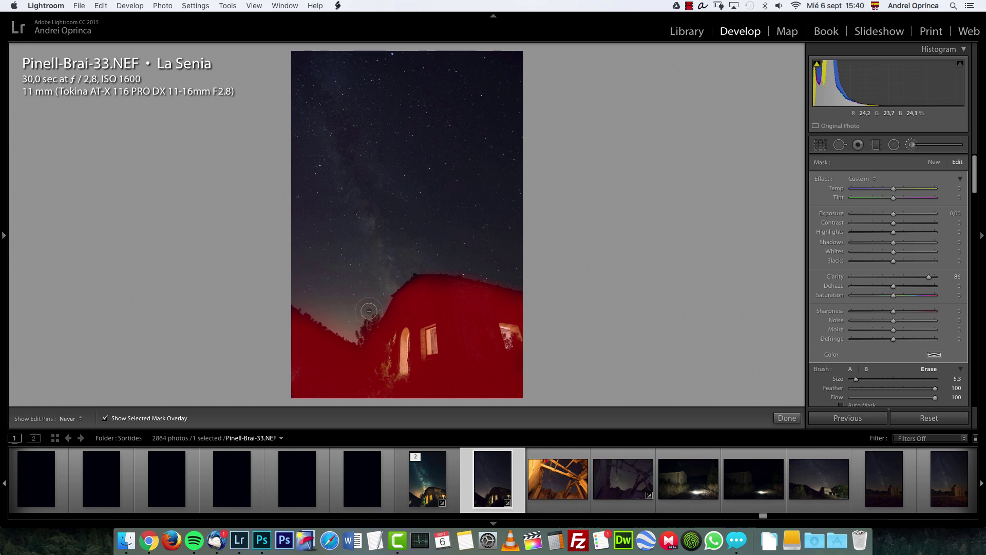
mouse_move(351, 319)
mouse_down()
mouse_move(363, 321)
mouse_move(337, 316)
mouse_move(364, 319)
mouse_up()
Turn off the mask overlay and set the house adjustment's exposure to 1,35.
key(h)
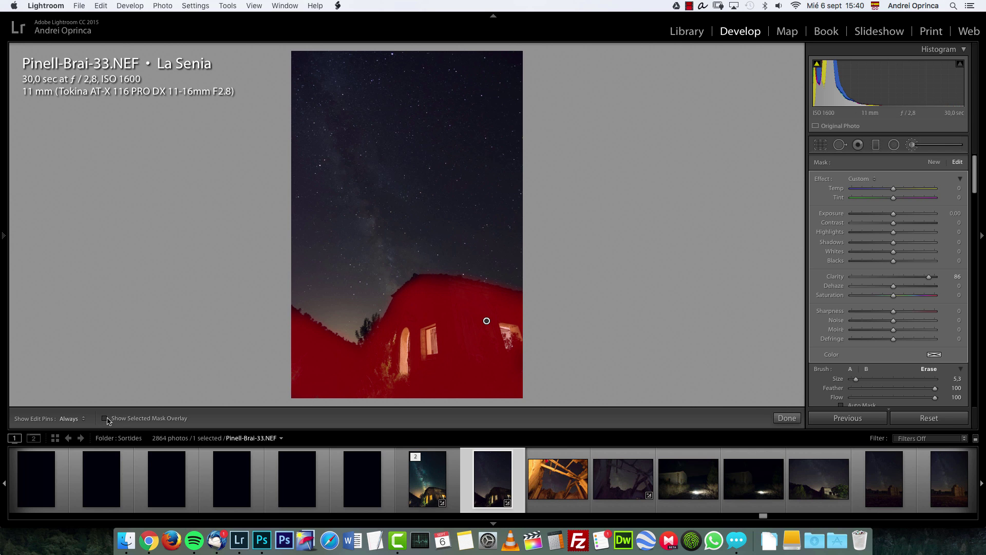
click(105, 418)
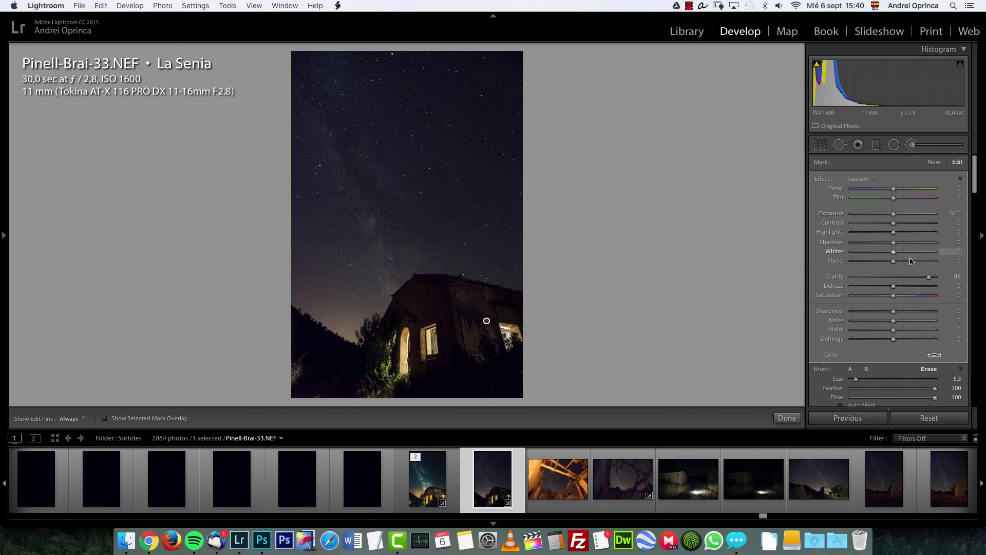
drag(929, 278, 929, 280)
key(shift+Tab)
key(shift+Tab)
key(shift+Tab)
key(shift+Tab)
key(shift+Tab)
key(shift+Tab)
text(1,35)
key(Tab)
Set clarity 2, shadows 34, highlights -47, reset tint, and finish the house adjustment.
drag(929, 277, 894, 291)
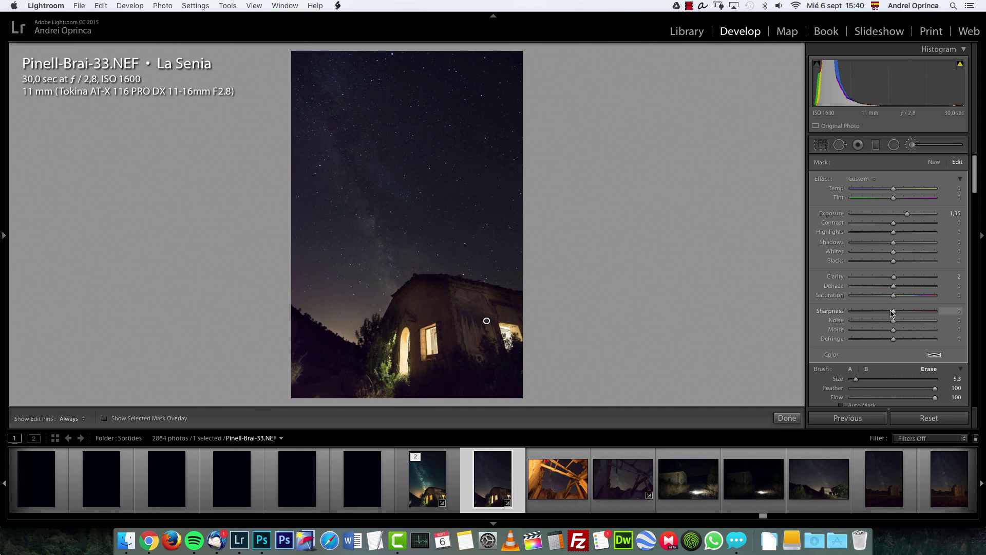
drag(903, 248, 910, 247)
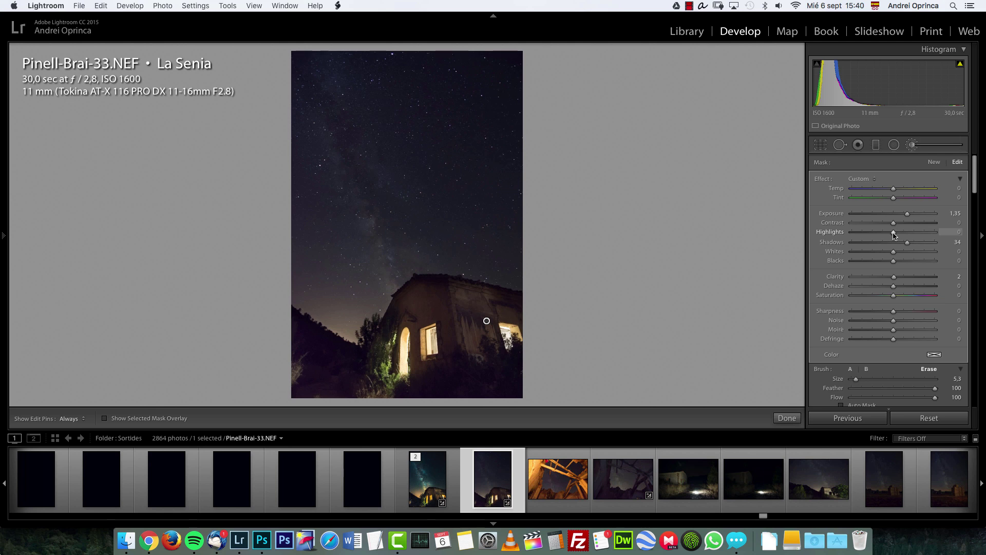
drag(893, 234, 874, 233)
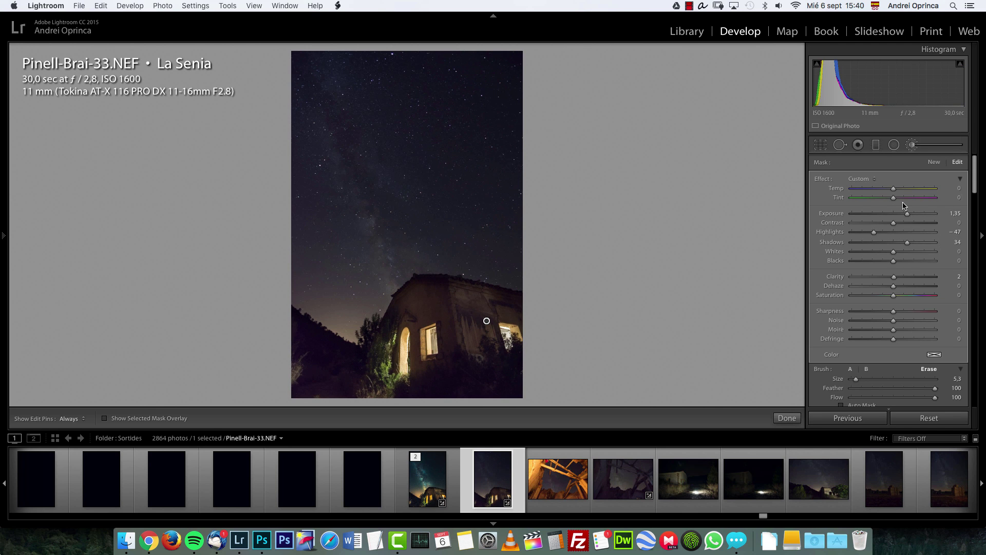
drag(899, 200, 886, 199)
scroll(881, 202, up, 5)
double_click(881, 199)
scroll(882, 201, down, 2)
click(788, 418)
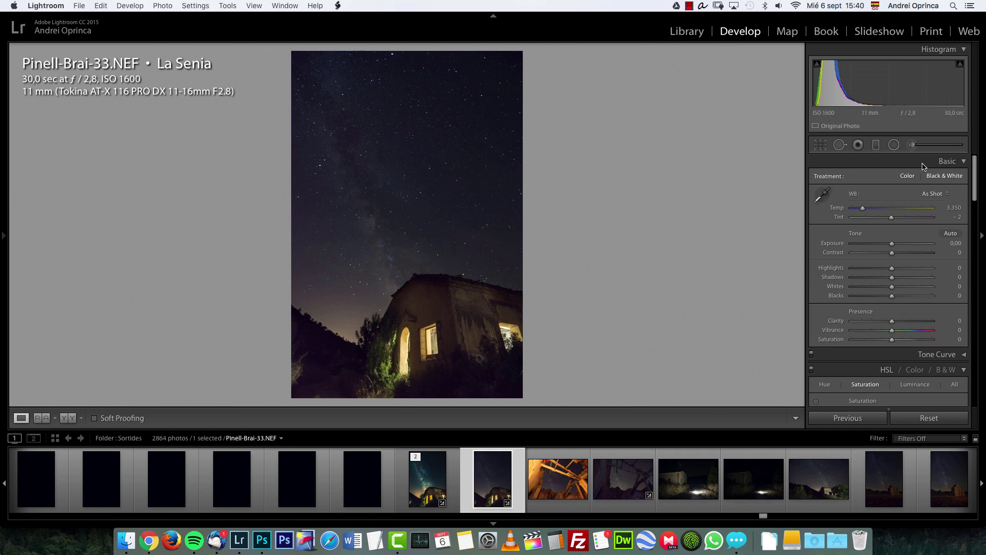
Start a second brush adjustment with clarity 82 on the Milky Way, undoing an accidental pin move.
click(907, 145)
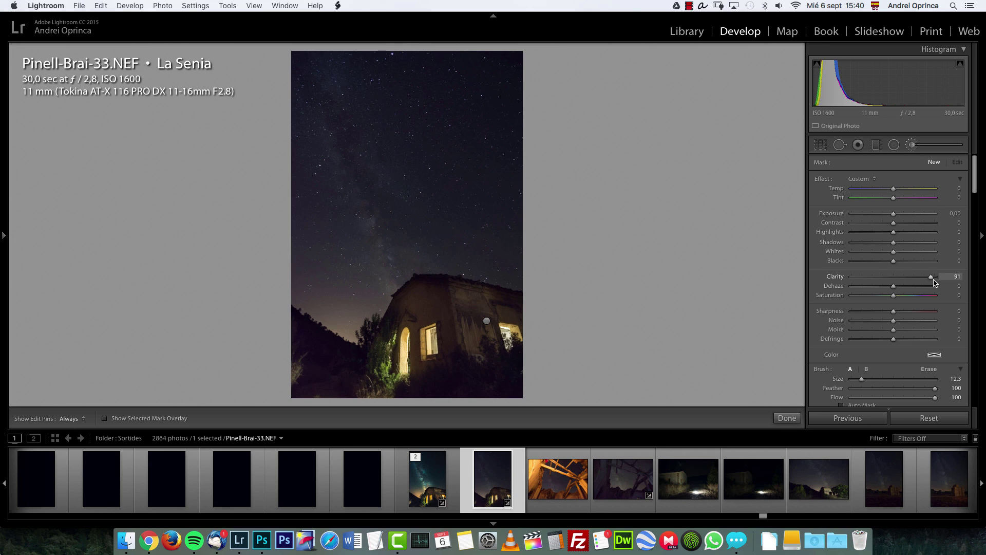
drag(930, 277, 924, 279)
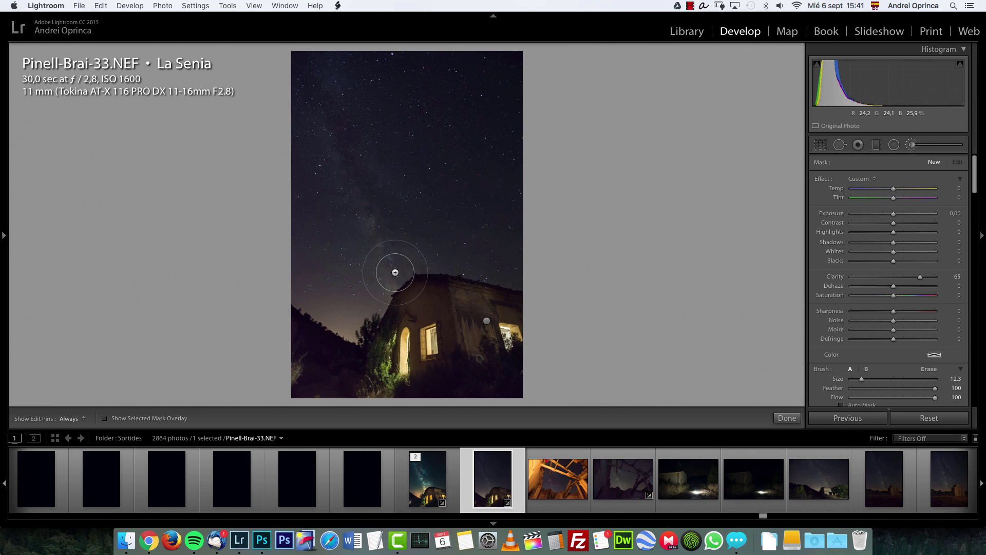
key(h)
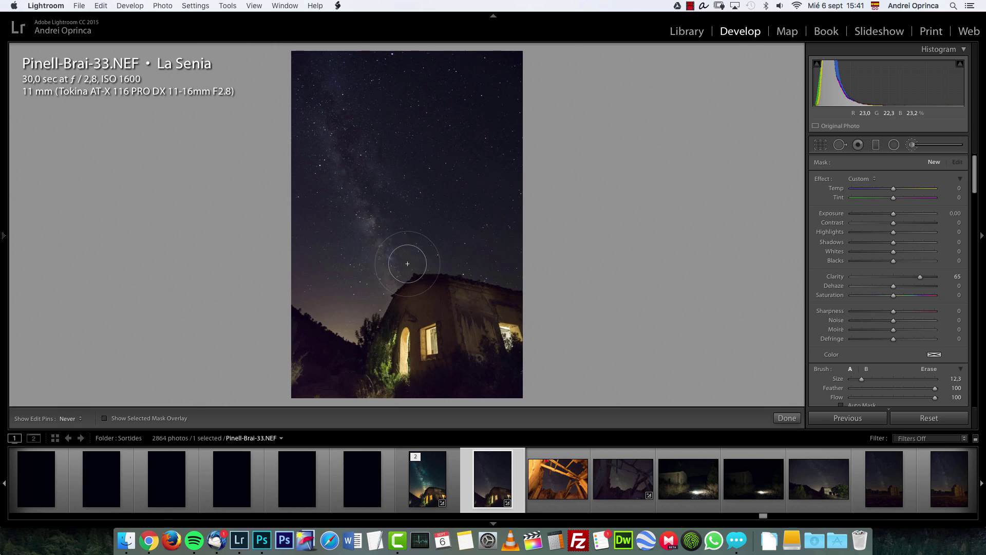
key(h)
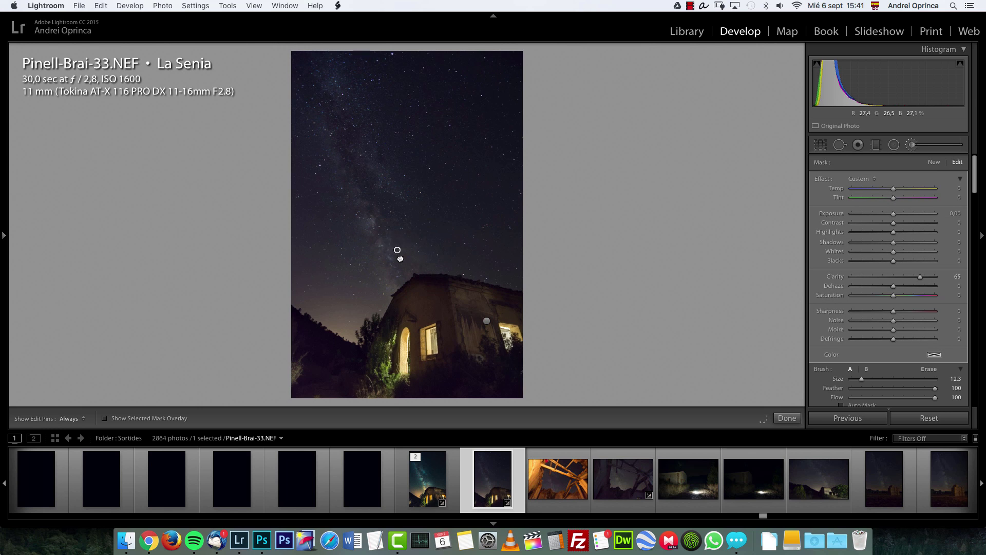
key(super+z)
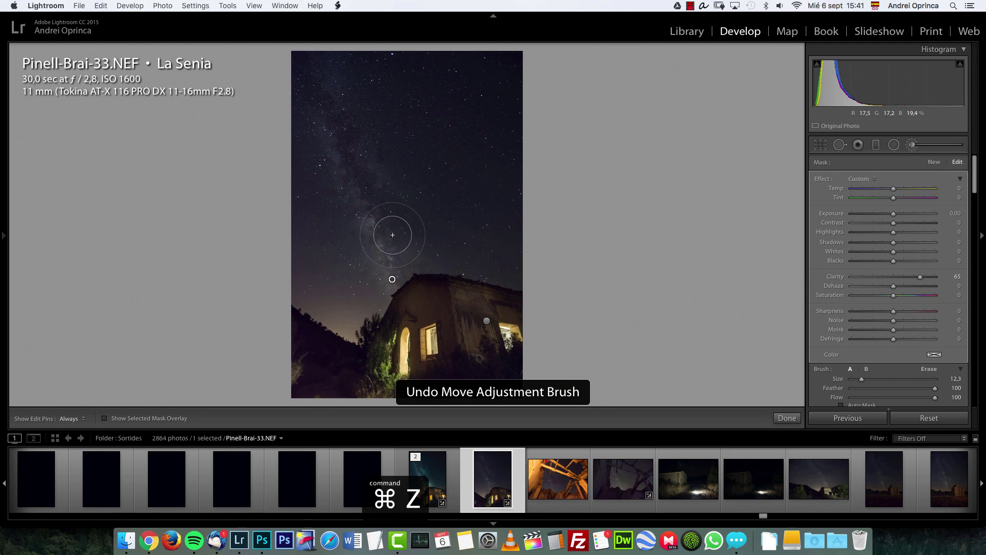
key(h)
key(h)
Raise the sky adjustment's clarity to 78 and reset its highlights, whites and shadows to zero.
drag(921, 276, 925, 278)
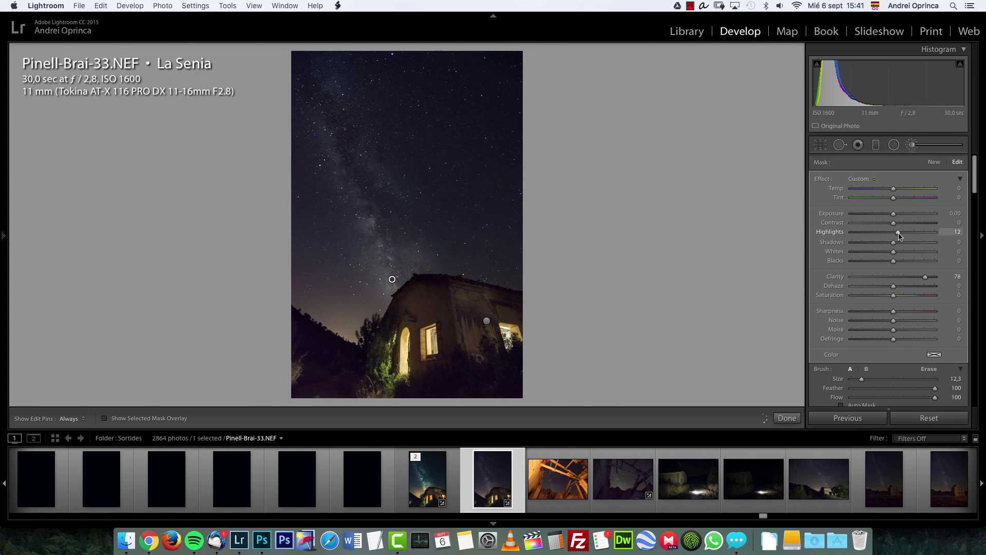
drag(899, 235, 897, 238)
mouse_move(885, 244)
mouse_down()
mouse_move(898, 245)
mouse_move(877, 245)
mouse_up()
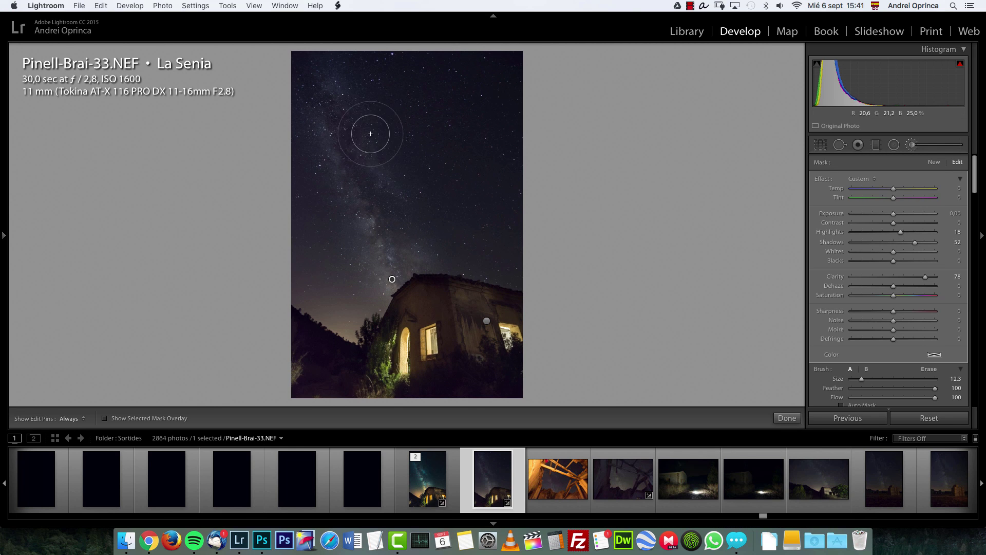
drag(901, 231, 920, 252)
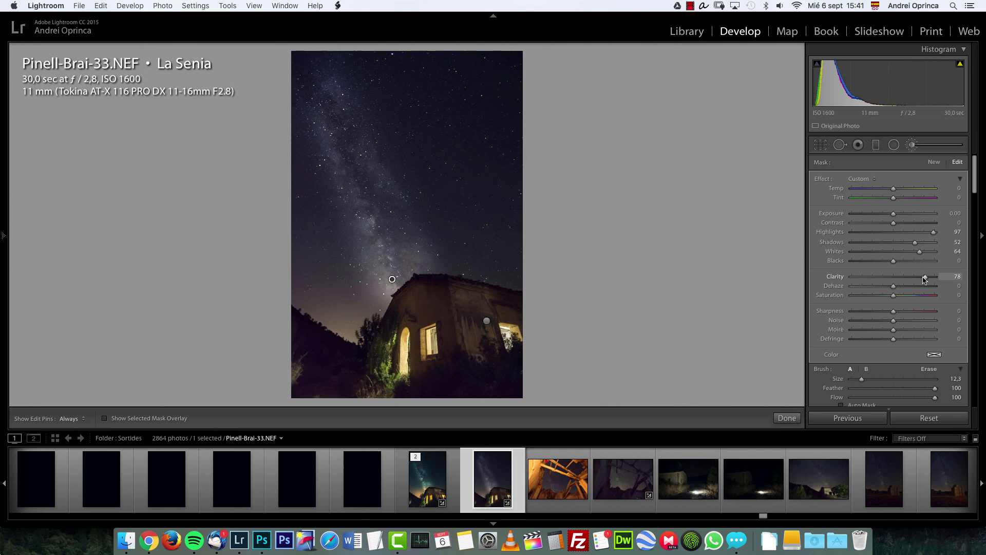
double_click(934, 232)
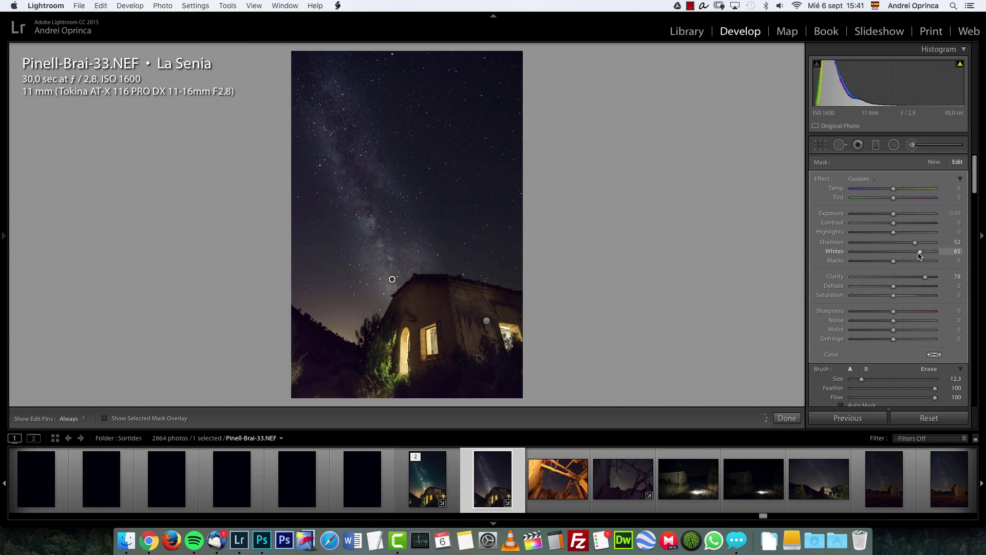
double_click(920, 251)
double_click(914, 242)
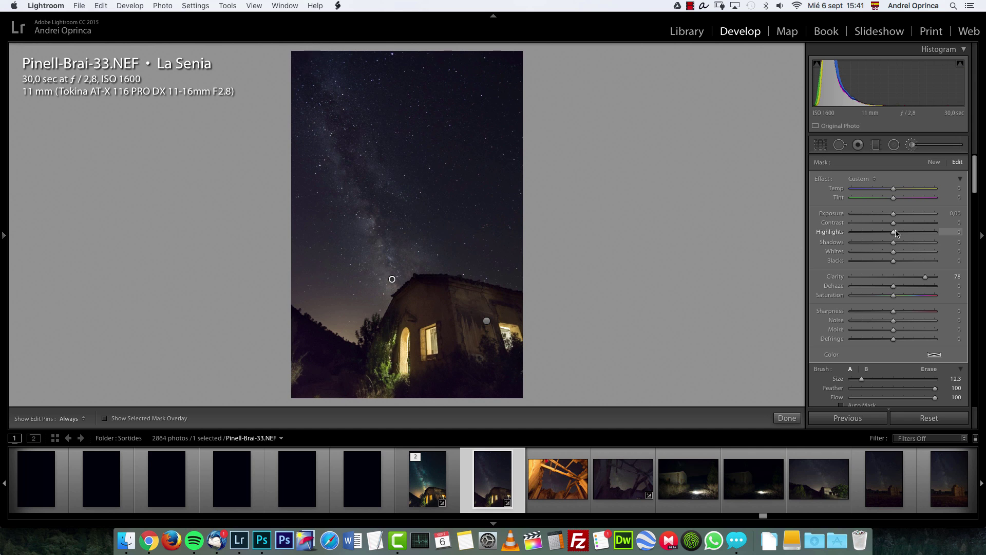
Set highlights 17, neutral temperature, saturation 58 and sharpness 19, clearing any dehaze.
drag(902, 234, 901, 224)
drag(975, 180, 977, 172)
drag(891, 190, 894, 190)
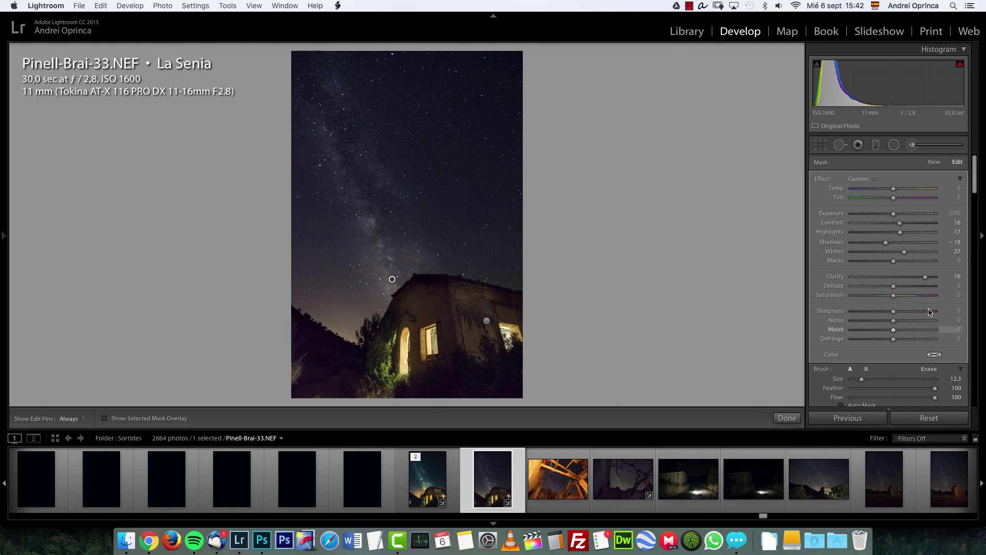
drag(893, 295, 918, 297)
drag(901, 316, 886, 290)
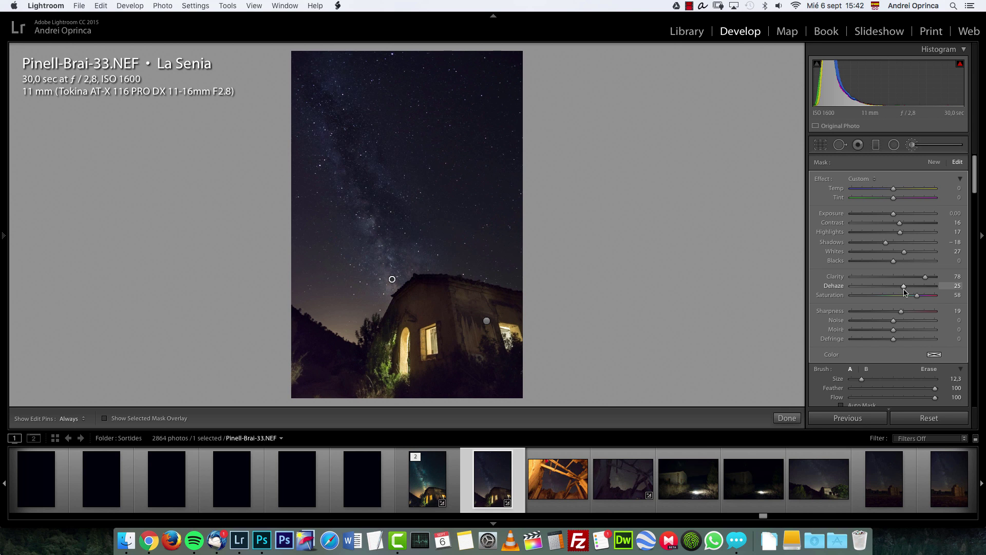
double_click(904, 291)
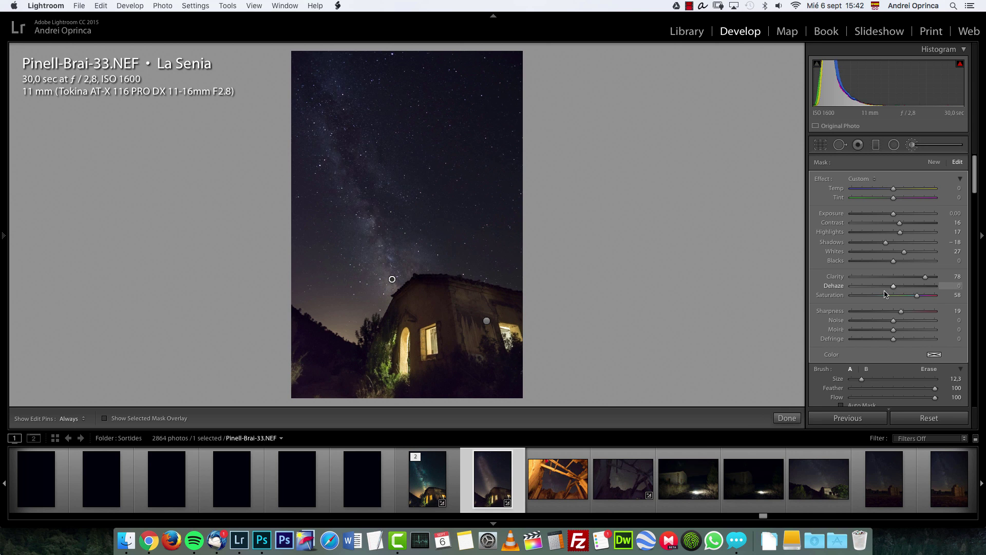
Finish the brush and set global Clarity +52, Vibrance +15, Saturation +13, Temp 3,418, Tint −11.
click(786, 419)
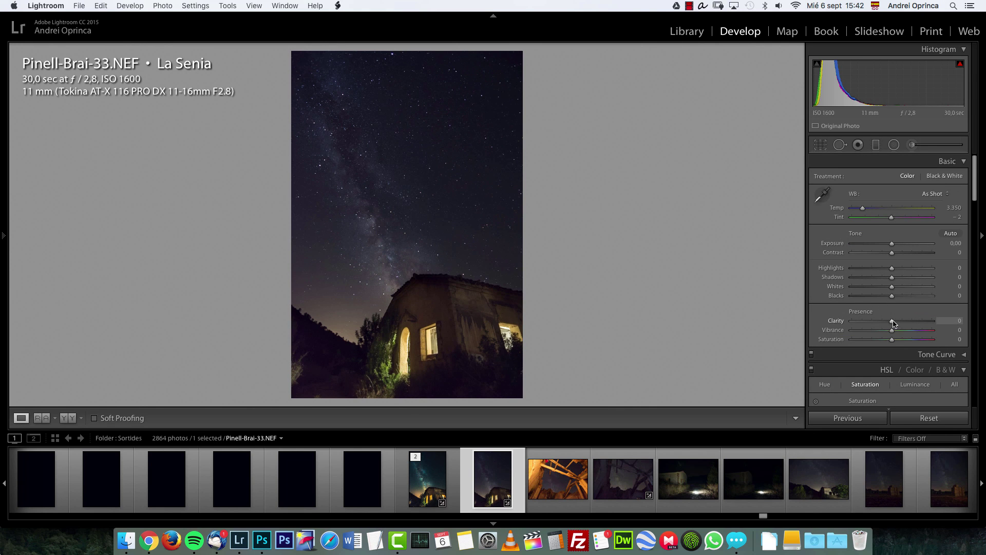
mouse_move(893, 321)
mouse_down()
mouse_move(921, 323)
mouse_move(898, 331)
mouse_up()
click(912, 331)
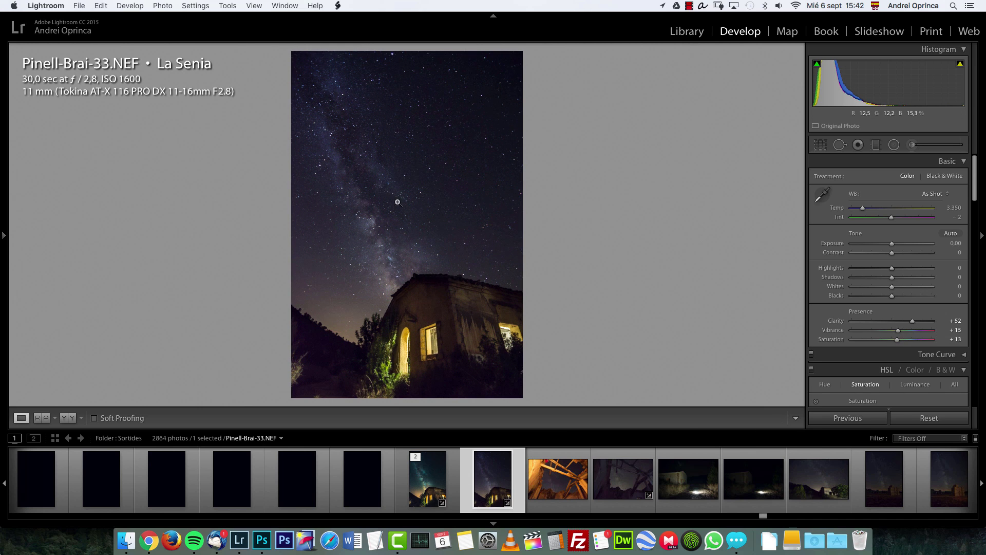
drag(863, 210, 864, 211)
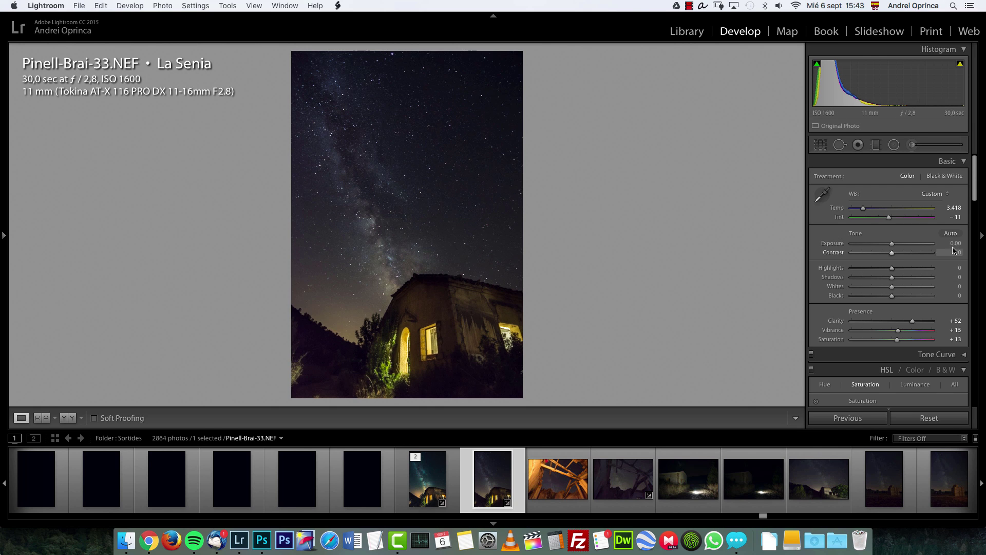
drag(974, 186, 971, 214)
Raise Blue luminance to +52 and send the photo to Photoshop CC 2017 via Edit In.
click(915, 238)
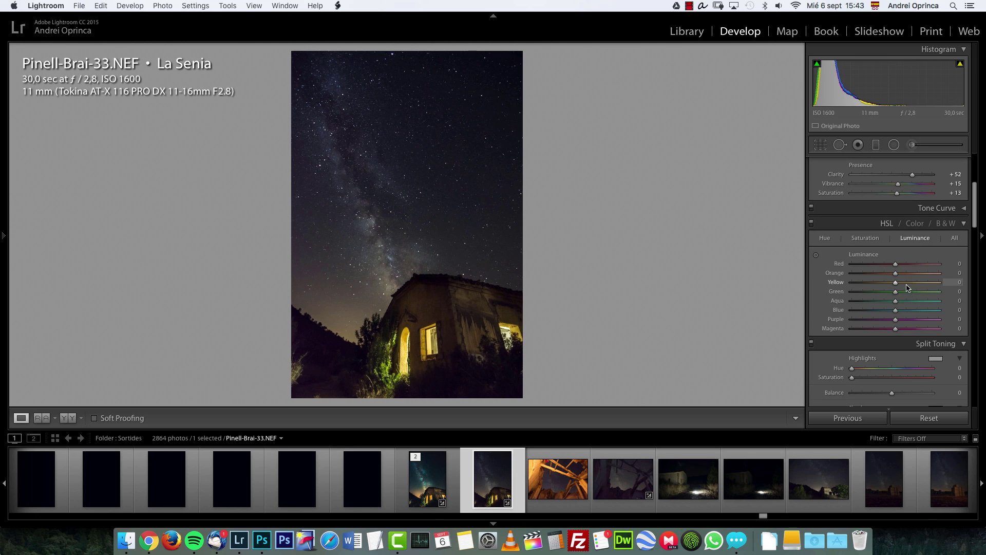
drag(911, 286, 933, 310)
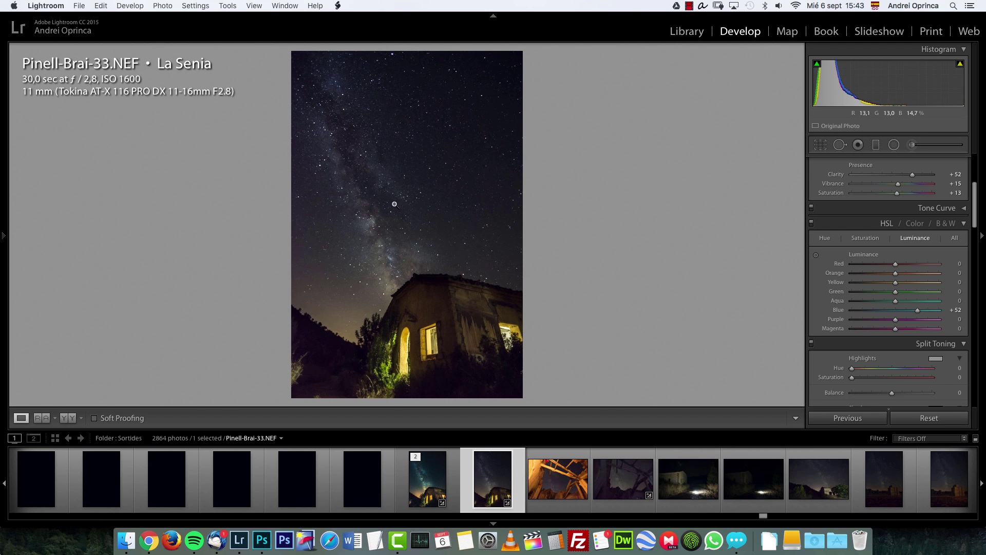
right_click(419, 177)
mouse_move(509, 264)
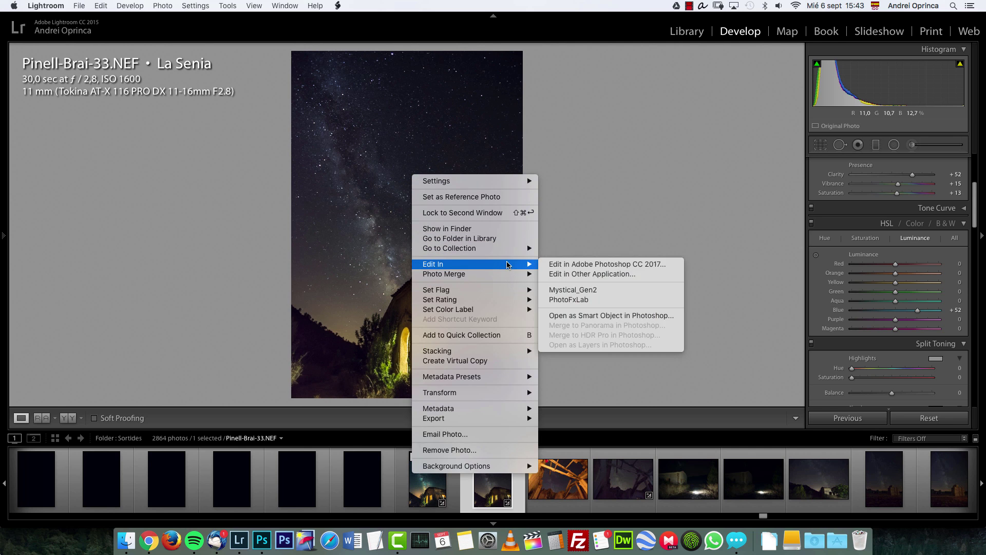
click(626, 266)
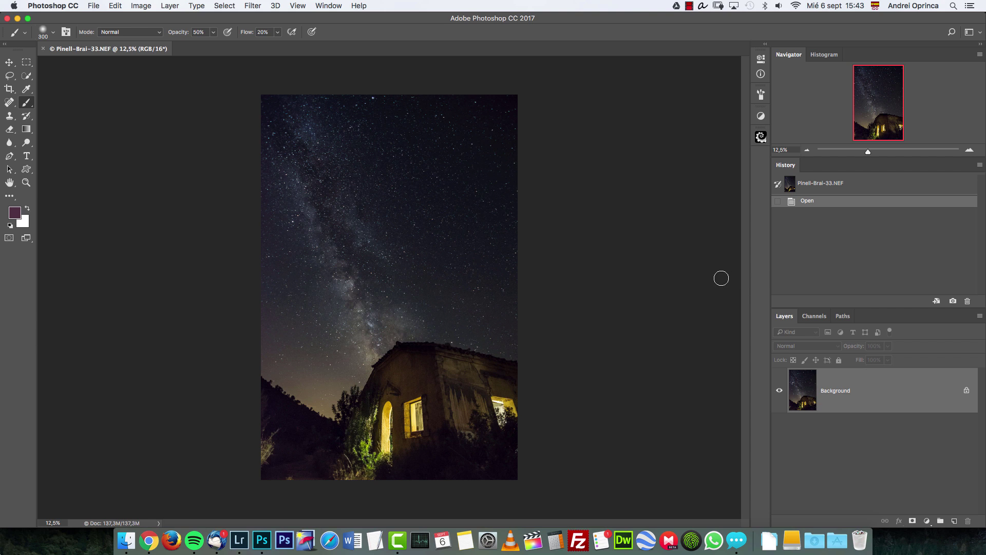
Duplicate the photo to Layer 1 and apply a High Pass filter with about 91 px radius.
key(ctrl+j)
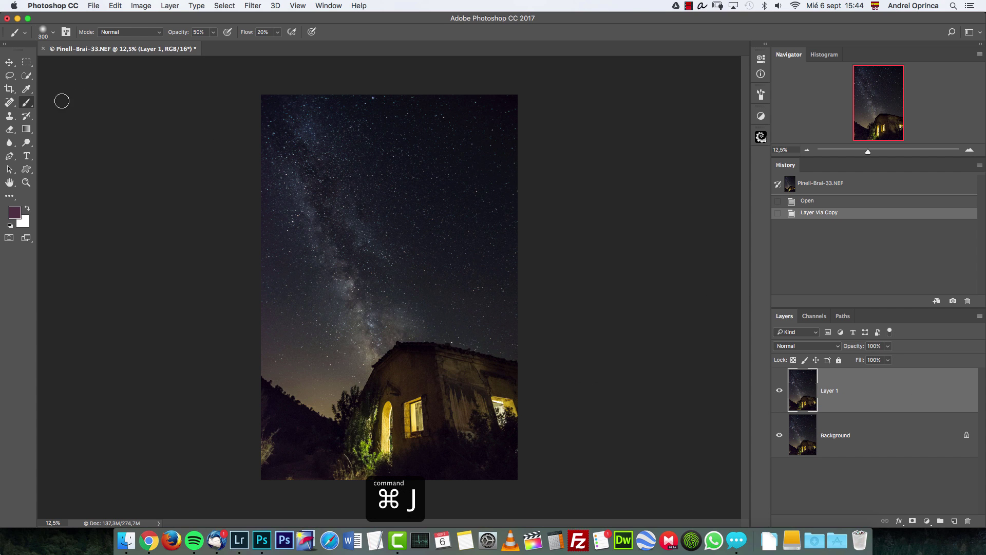
click(27, 63)
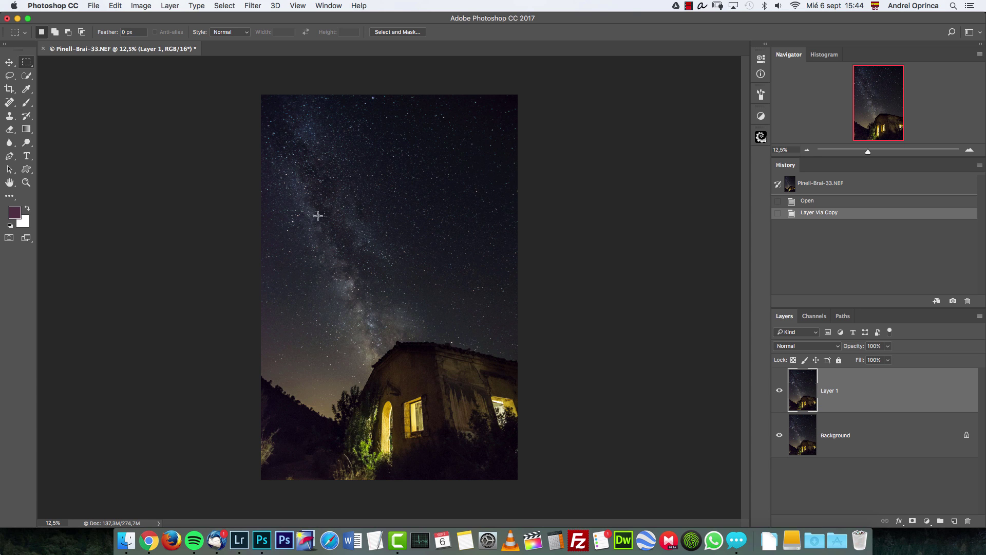
click(298, 7)
mouse_move(253, 6)
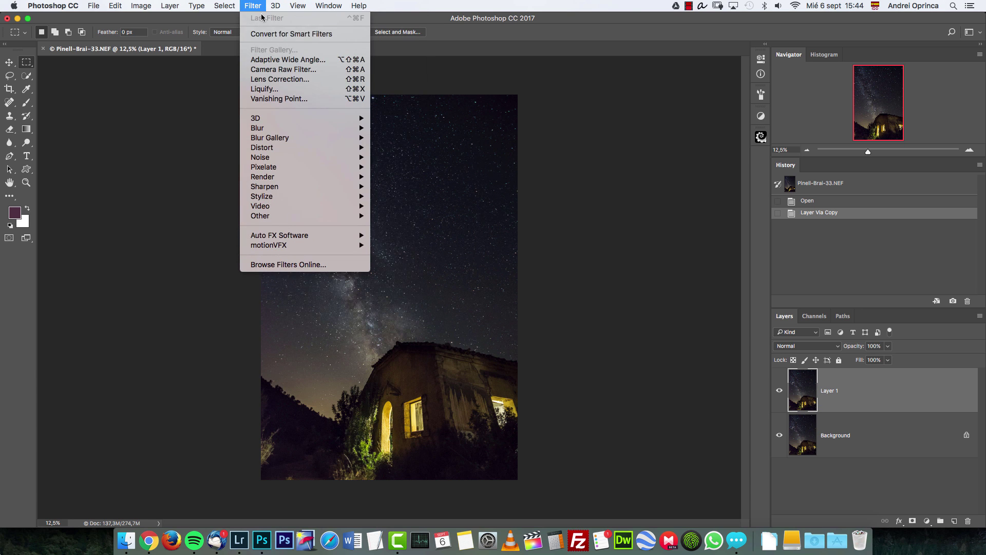
mouse_move(334, 216)
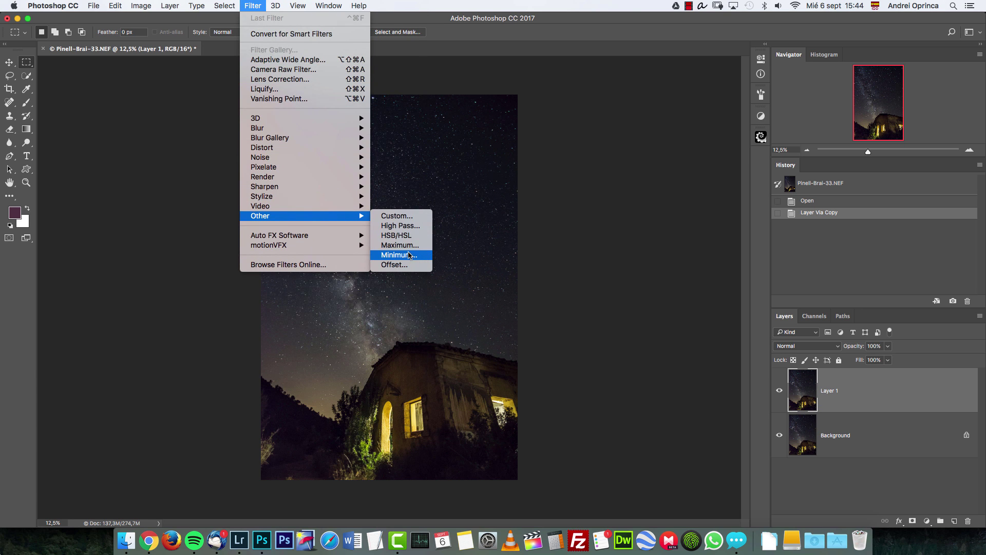
click(406, 226)
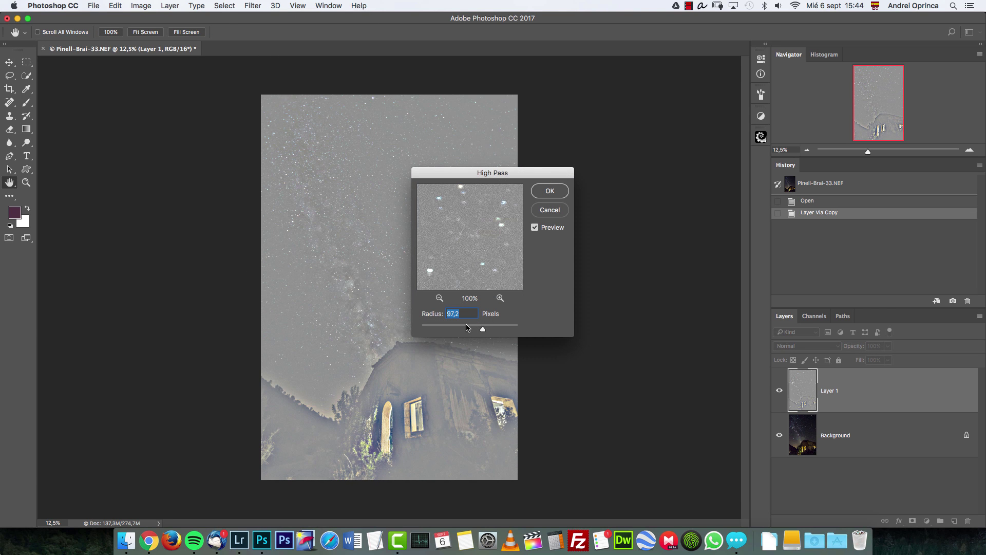
mouse_move(469, 329)
mouse_down()
mouse_move(454, 331)
mouse_move(497, 329)
mouse_move(482, 327)
mouse_up()
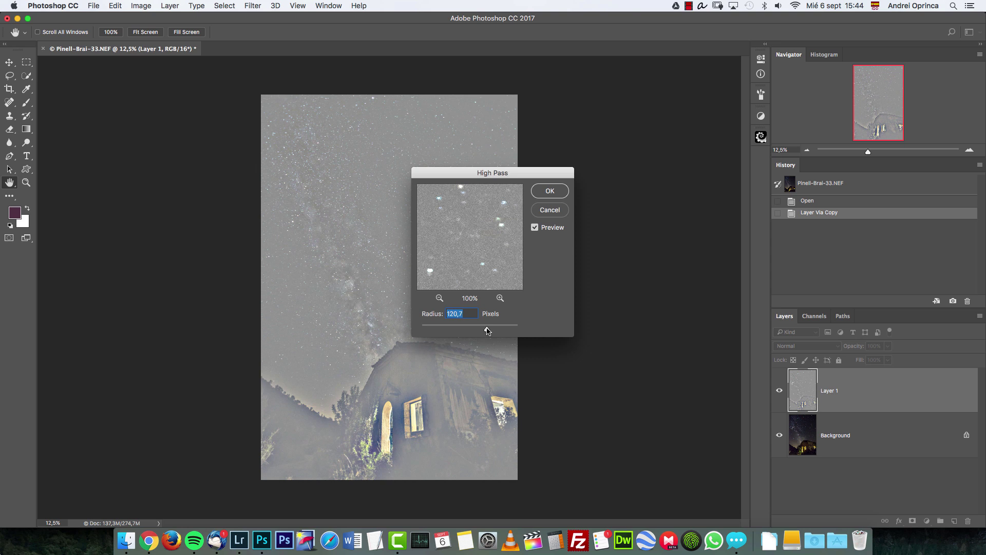
drag(485, 332, 493, 330)
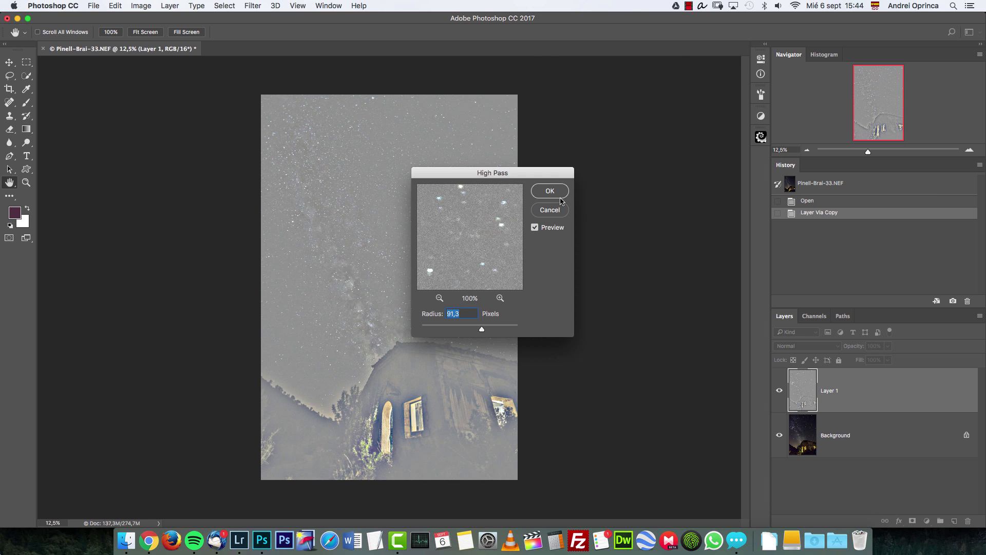
key(Return)
Blend the high-pass layer as Overlay and compare the image with it hidden and shown.
click(813, 346)
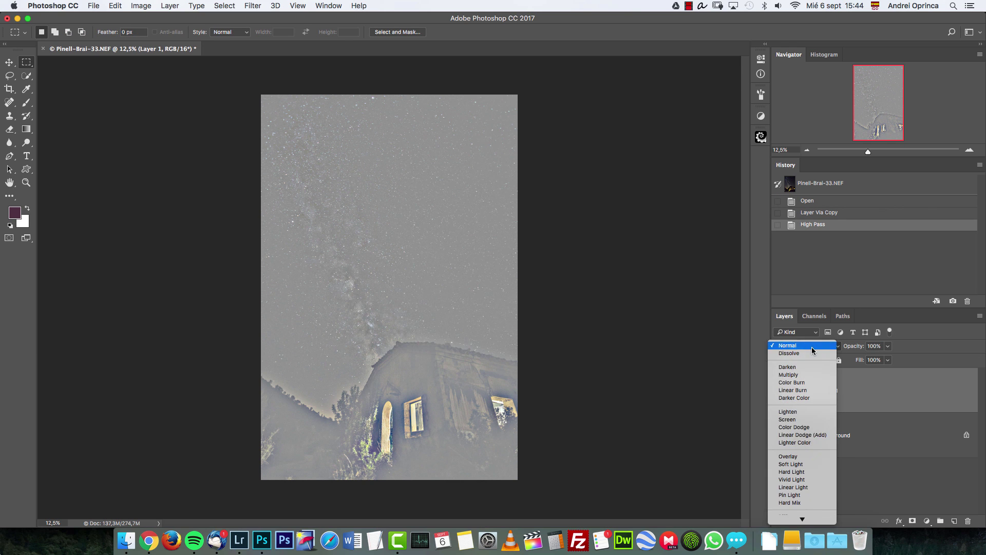
click(810, 457)
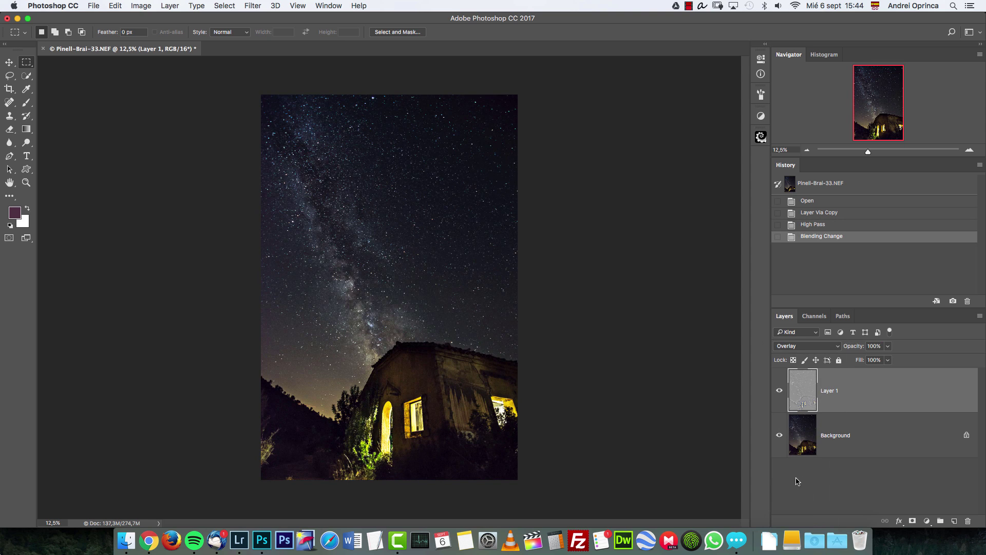
click(780, 392)
click(780, 392)
click(781, 392)
click(781, 392)
Add a black mask to Layer 1 and set up a 400 px white brush.
alt+click(913, 521)
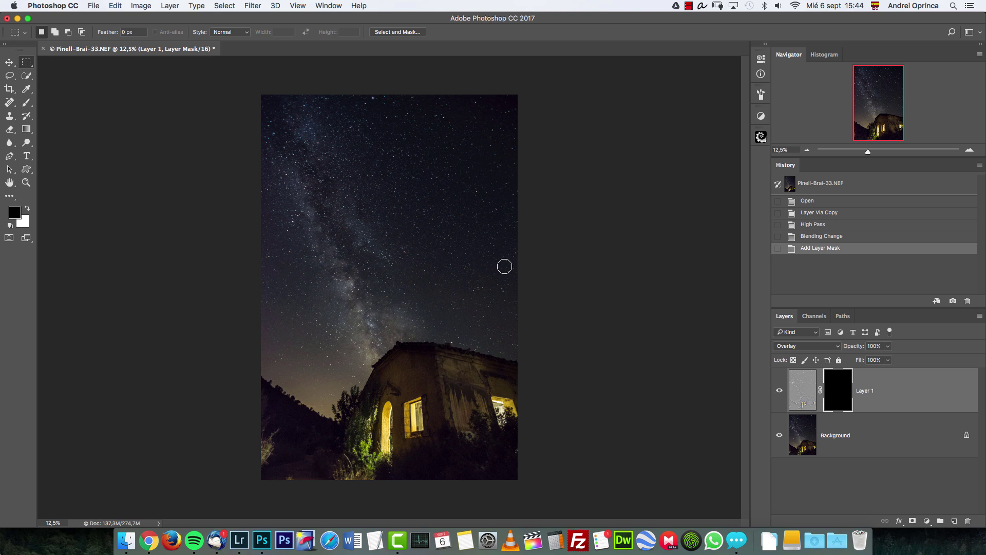
key(b)
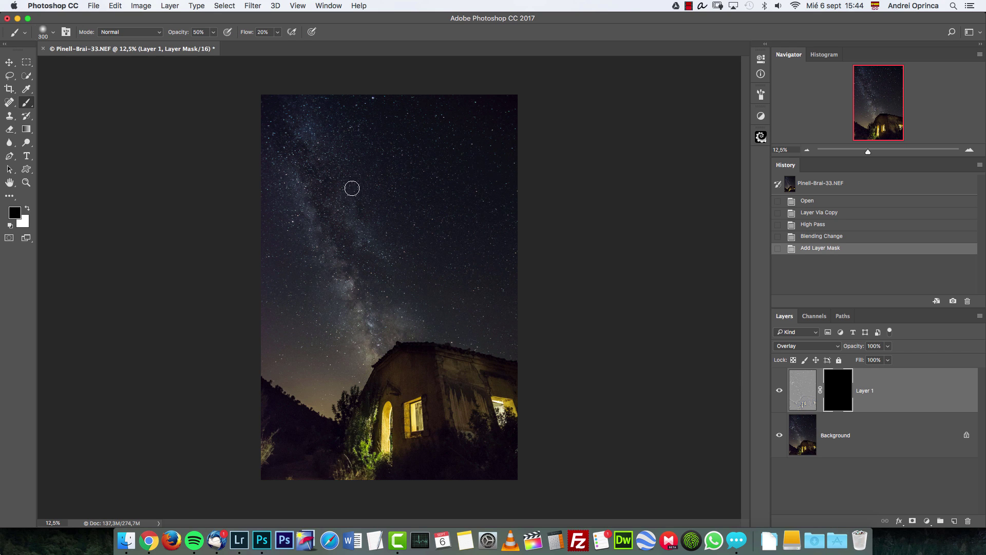
click(28, 209)
key(bracketright)
Paint white into the mask along the roofline and up the lower Milky Way.
mouse_move(372, 351)
mouse_down()
mouse_move(360, 320)
mouse_move(377, 334)
mouse_up()
click(380, 334)
click(389, 332)
click(397, 330)
click(396, 311)
click(383, 260)
click(381, 242)
right_click(376, 226)
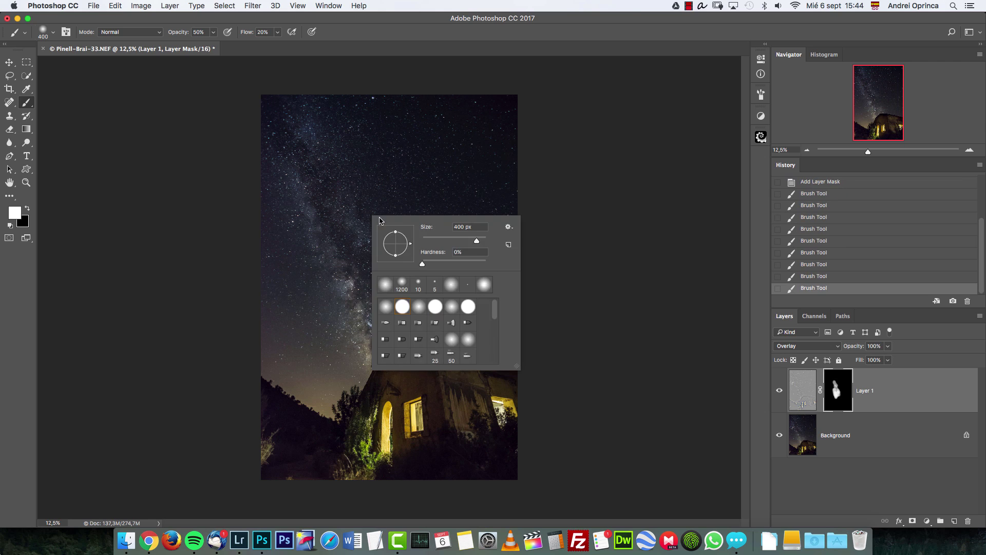
click(342, 216)
Paint the rest of the Milky Way band to the top, enlarging the brush to 800 px.
click(345, 283)
click(381, 333)
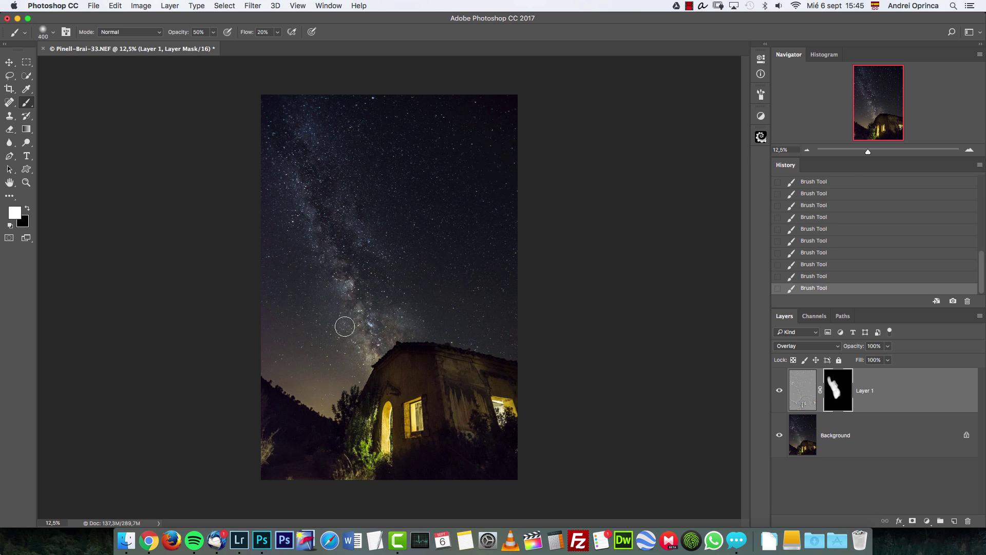
click(380, 350)
mouse_move(322, 165)
mouse_down()
mouse_move(298, 105)
mouse_move(310, 186)
mouse_move(297, 152)
mouse_up()
key(])
key(])
key(])
key(])
key(])
key(])
key(])
key(])
click(28, 64)
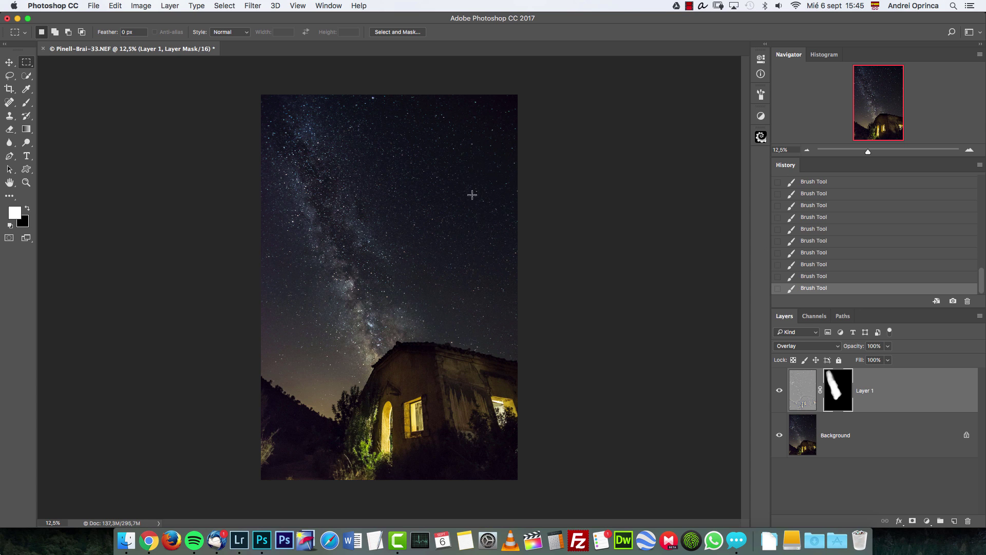
Add a Curves 1 adjustment layer with a custom curve darkening the shadows and sky, then collapse Properties.
click(927, 521)
click(934, 376)
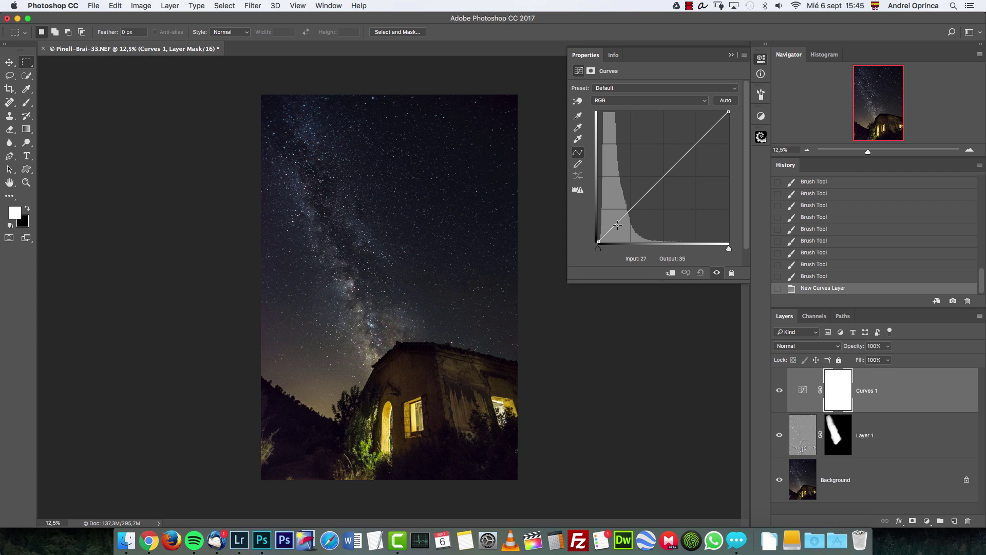
drag(624, 218, 639, 205)
drag(682, 151, 684, 164)
mouse_move(622, 233)
mouse_down()
mouse_move(613, 232)
mouse_move(623, 224)
mouse_up()
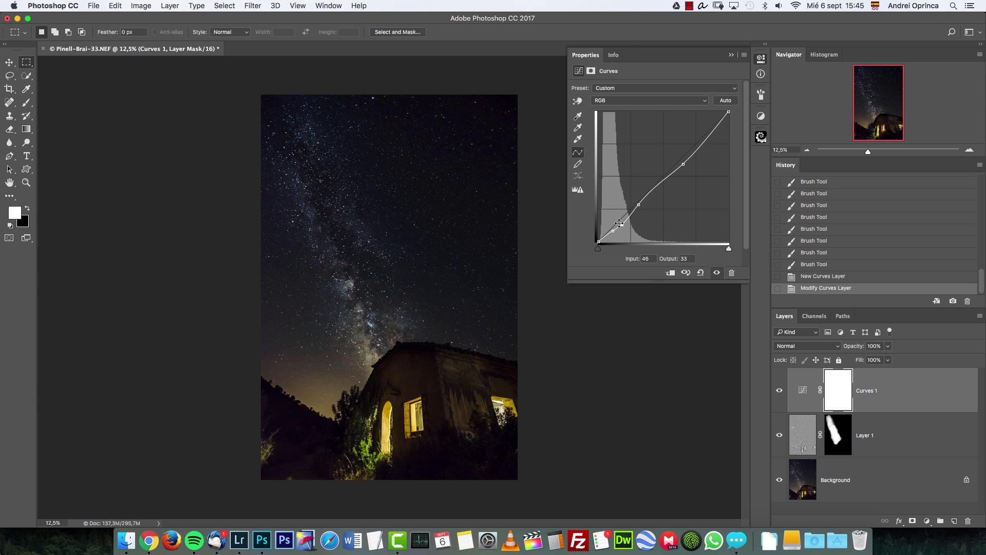
click(731, 54)
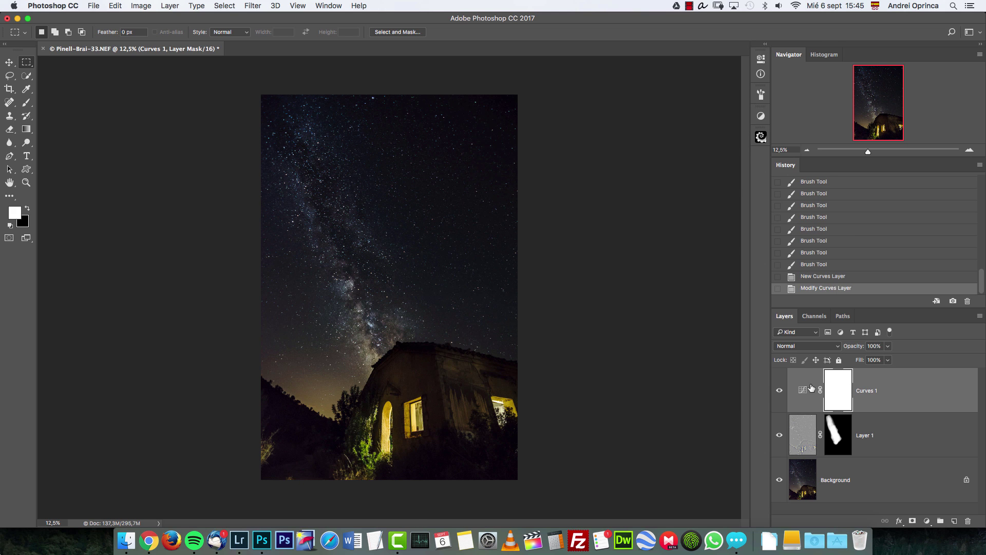
Invert the Curves 1 mask to black, then brush white back over the left sky near the hillside.
key(super+i)
key(b)
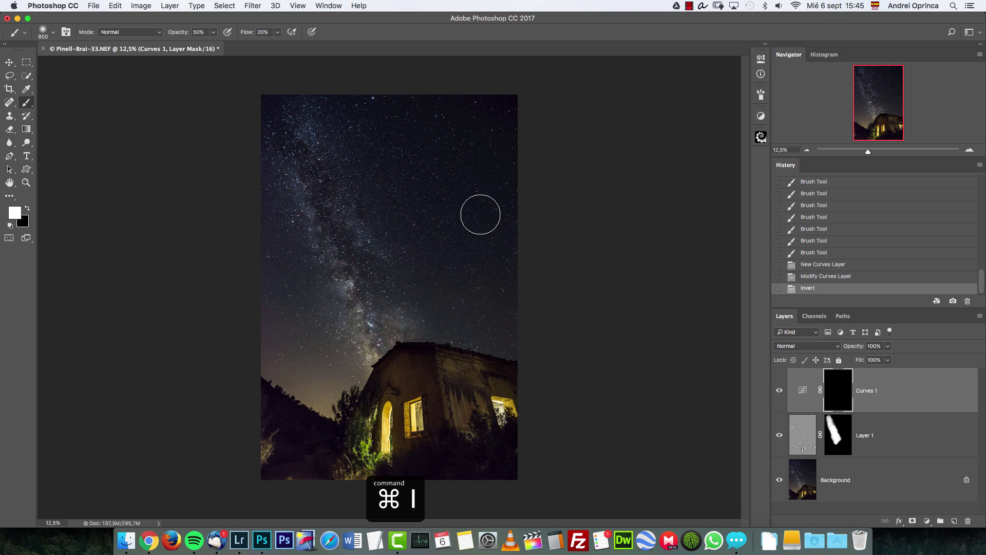
key(bracketright)
key(bracketright)
key(bracketright)
key(bracketright)
key(bracketright)
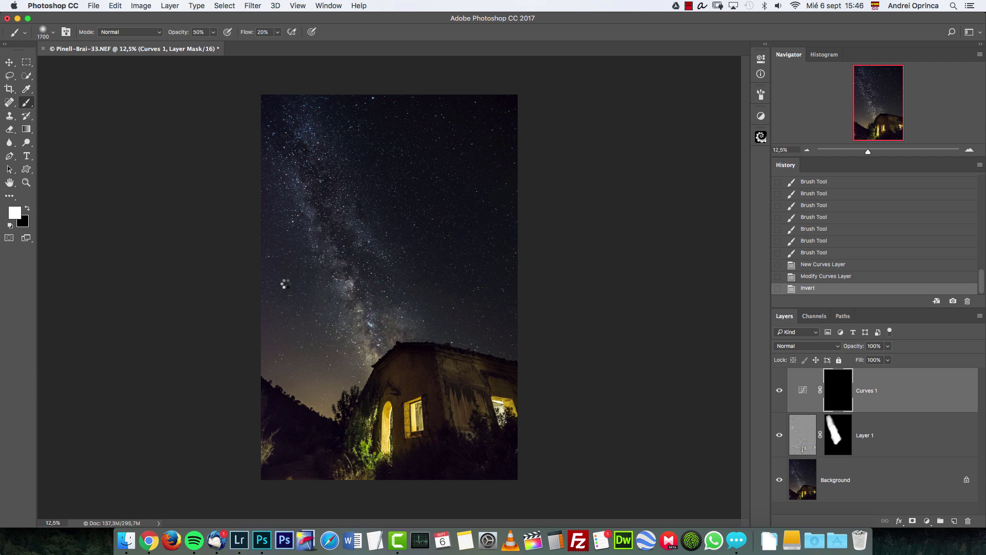
key(bracketleft)
key(bracketleft)
key(bracketleft)
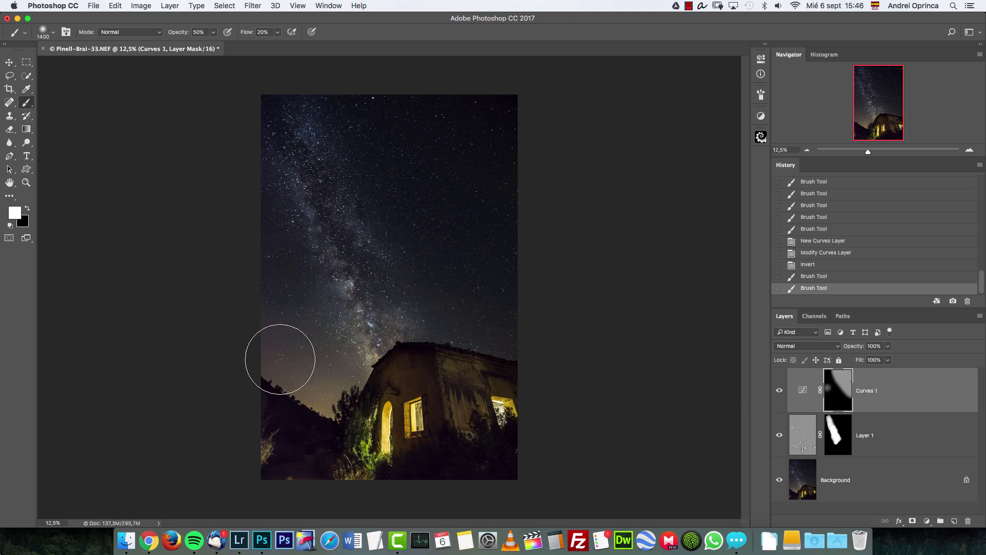
drag(277, 352, 246, 303)
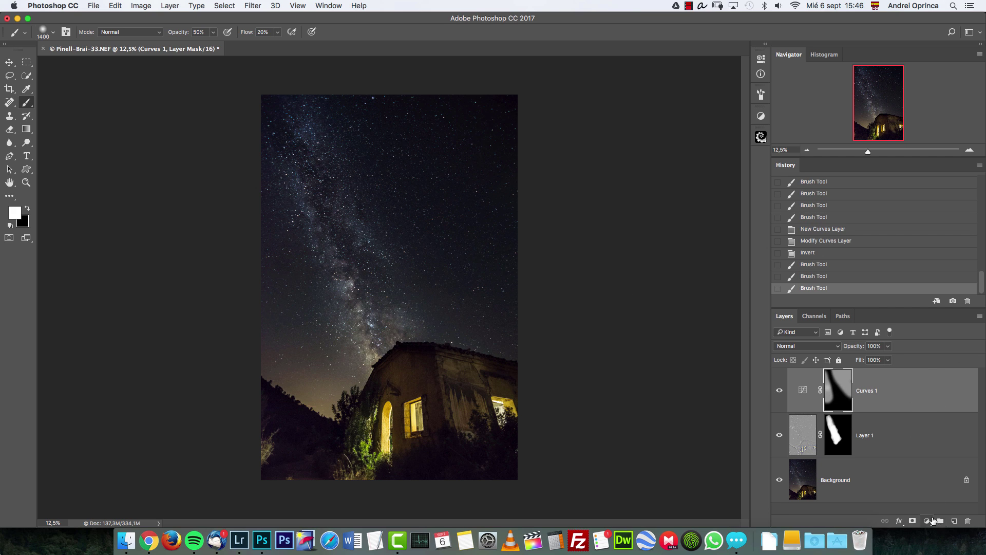
Add an empty Layer 2 and set its blend mode to Color Dodge.
click(955, 520)
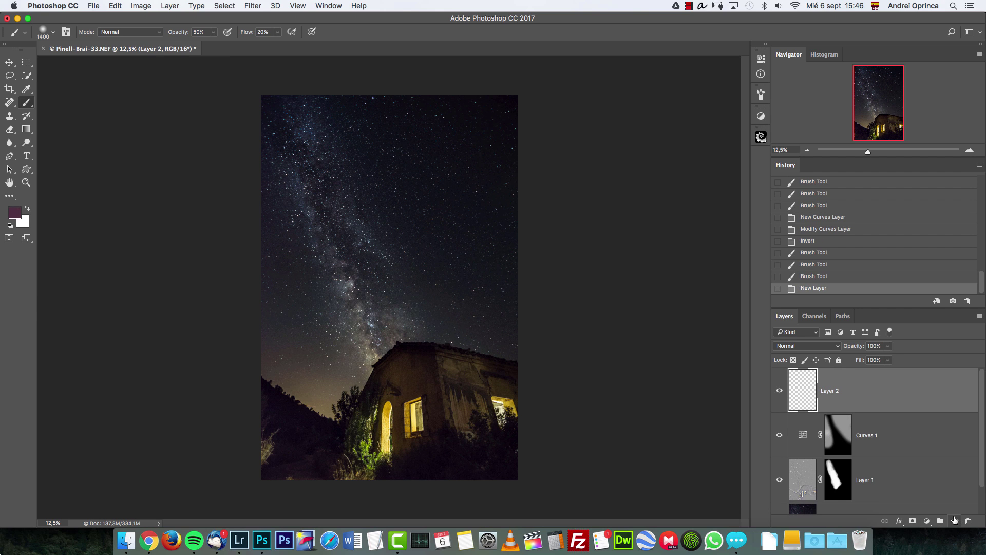
click(797, 347)
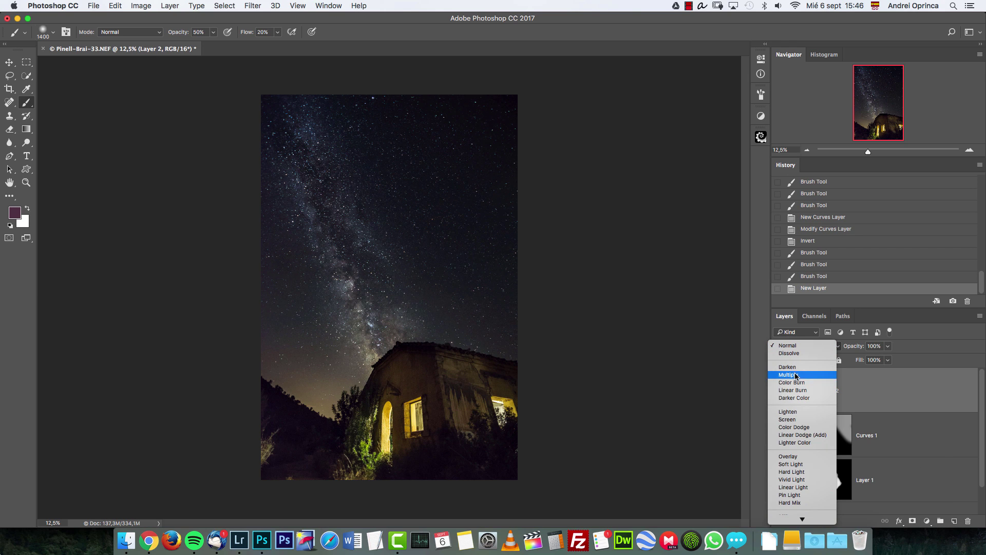
click(801, 427)
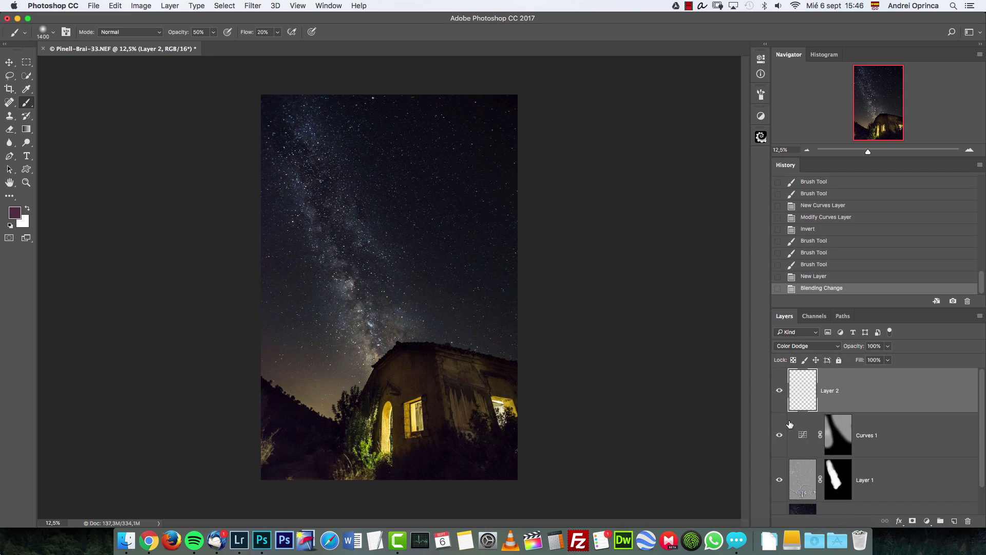
Set the foreground painting colour to neutral mid grey 636363.
key(bracketright)
key(bracketright)
key(bracketright)
click(15, 212)
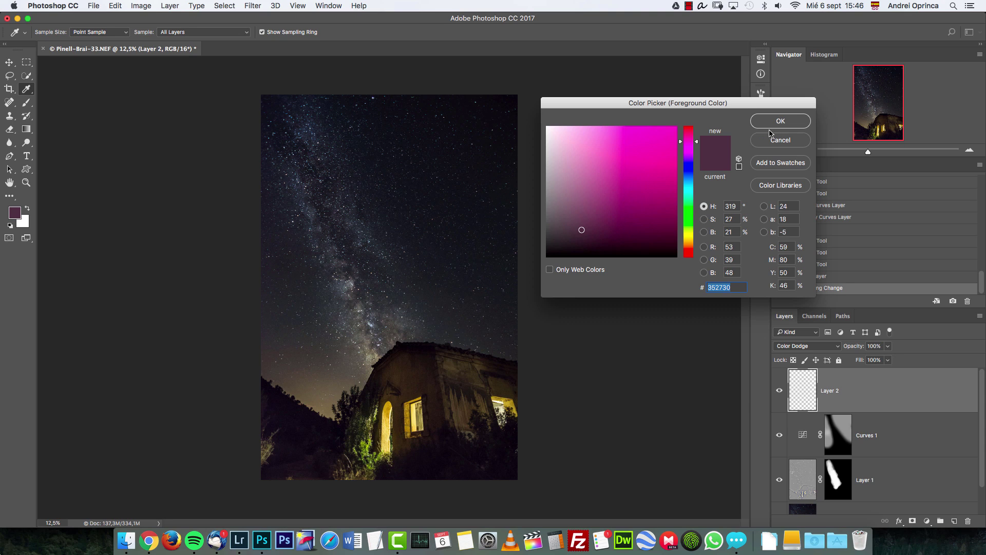
drag(562, 226, 545, 228)
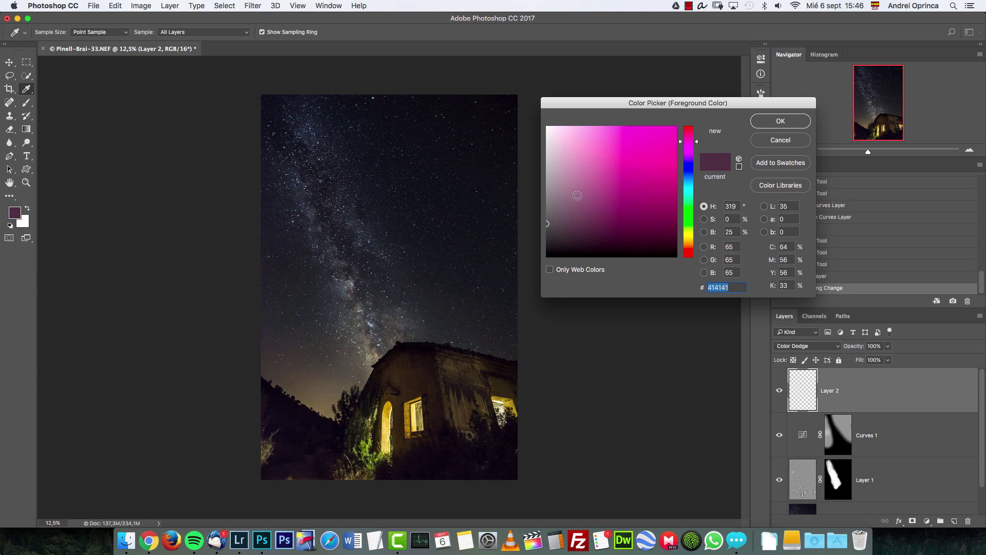
drag(562, 208, 528, 204)
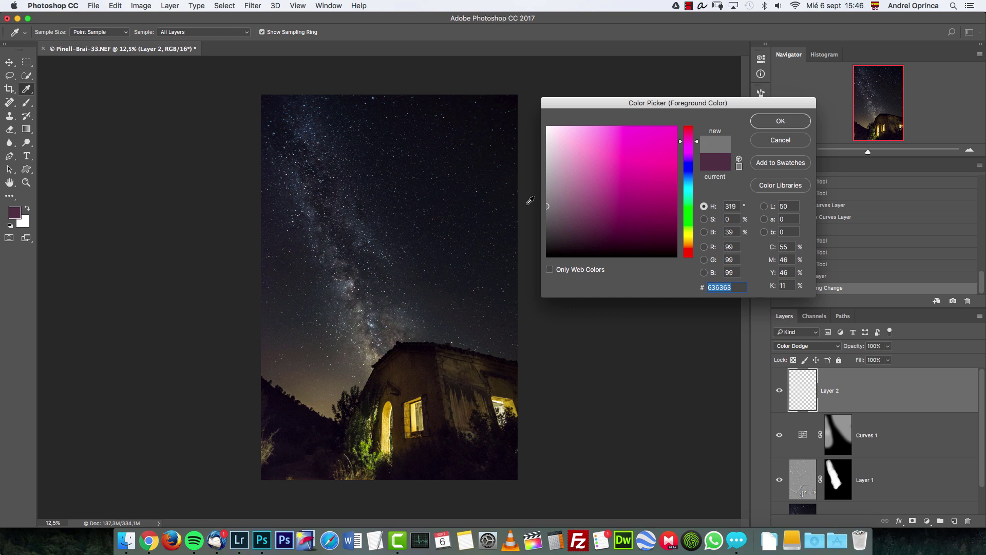
click(780, 121)
key(b)
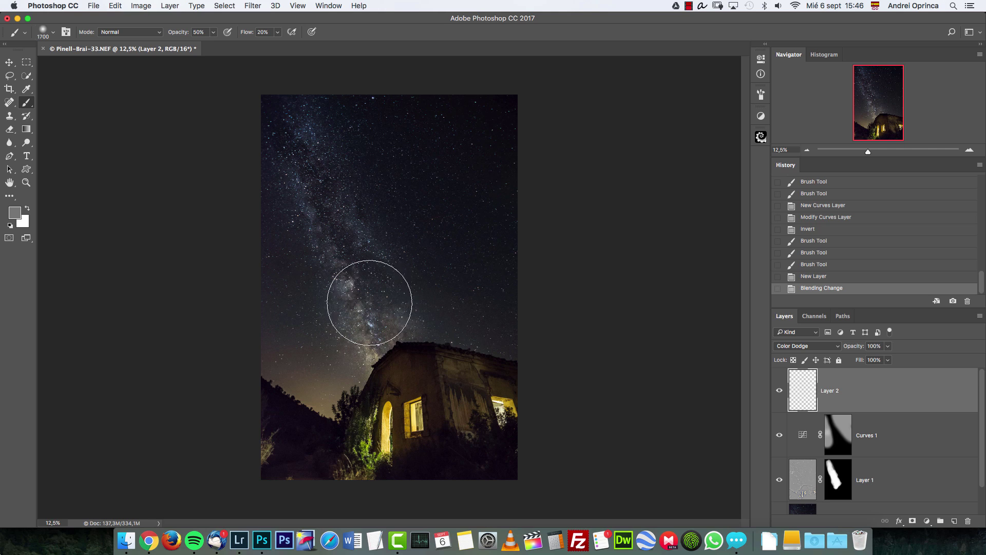
Paint grey dodge strokes over the Milky Way core at brush sizes 1500 and 1300, undoing extras.
key(alt+0)
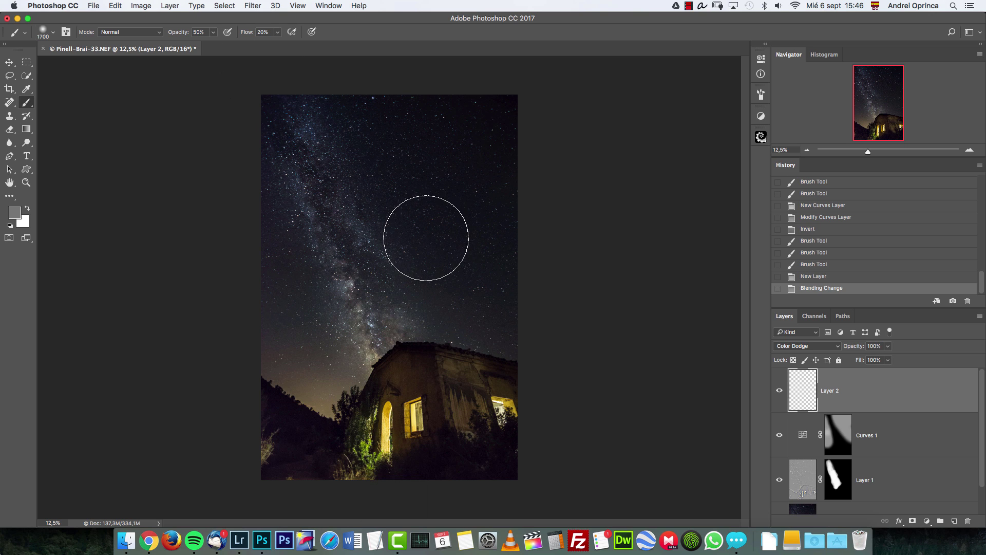
key(bracketleft)
key(bracketleft)
mouse_move(367, 334)
mouse_down()
mouse_move(387, 308)
mouse_move(347, 257)
mouse_move(341, 291)
mouse_up()
key(bracketleft)
key(bracketleft)
drag(334, 194, 326, 176)
key(alt+super+z)
key(alt+super+z)
key(alt+super+z)
Dab smaller grey dodge strokes around the Milky Way core with 800, 500 and 700 brushes.
key(bracketleft)
key(bracketleft)
key(bracketleft)
key(bracketleft)
key(bracketleft)
drag(363, 290, 373, 341)
click(402, 329)
key(bracketleft)
key(bracketleft)
key(bracketleft)
click(350, 285)
click(355, 304)
click(368, 240)
key(bracketright)
key(bracketright)
click(308, 181)
click(304, 128)
click(366, 274)
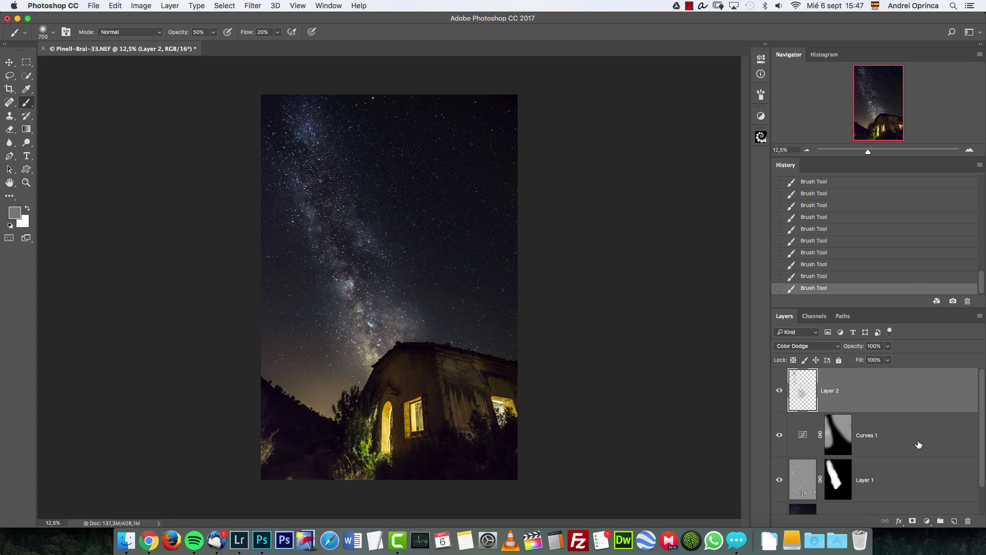
Try a dark violet (302838) dodge dab over the Milky Way core.
click(15, 212)
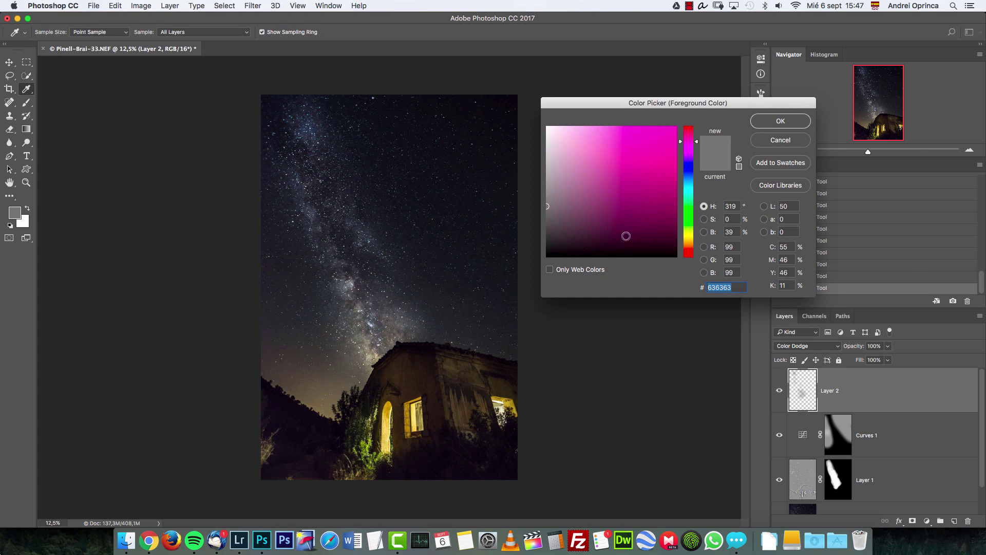
click(692, 160)
drag(577, 227, 584, 228)
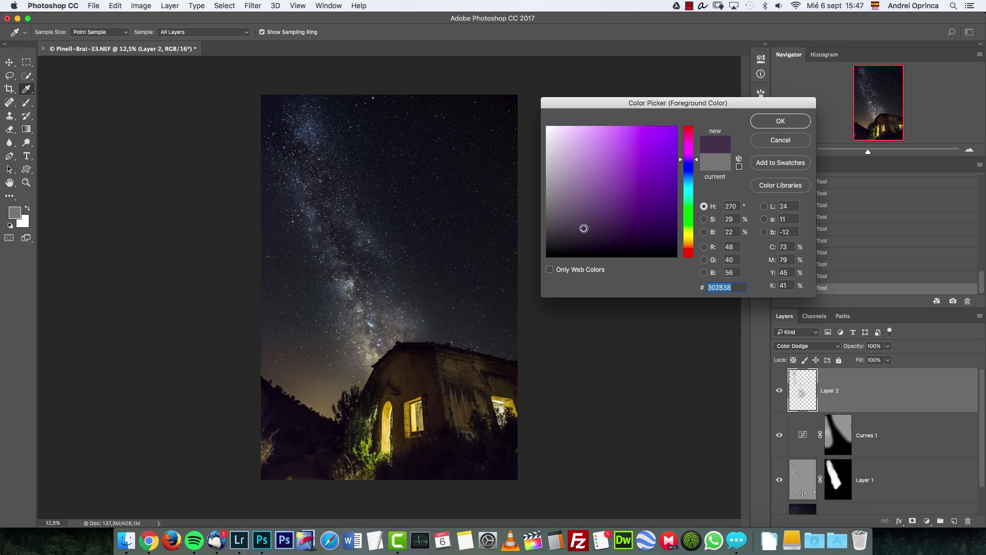
click(781, 120)
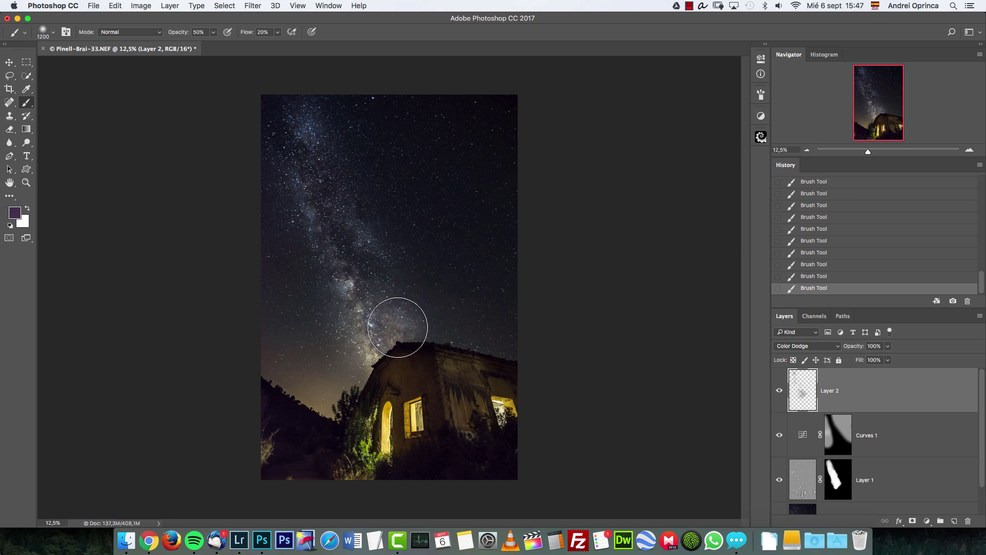
click(398, 327)
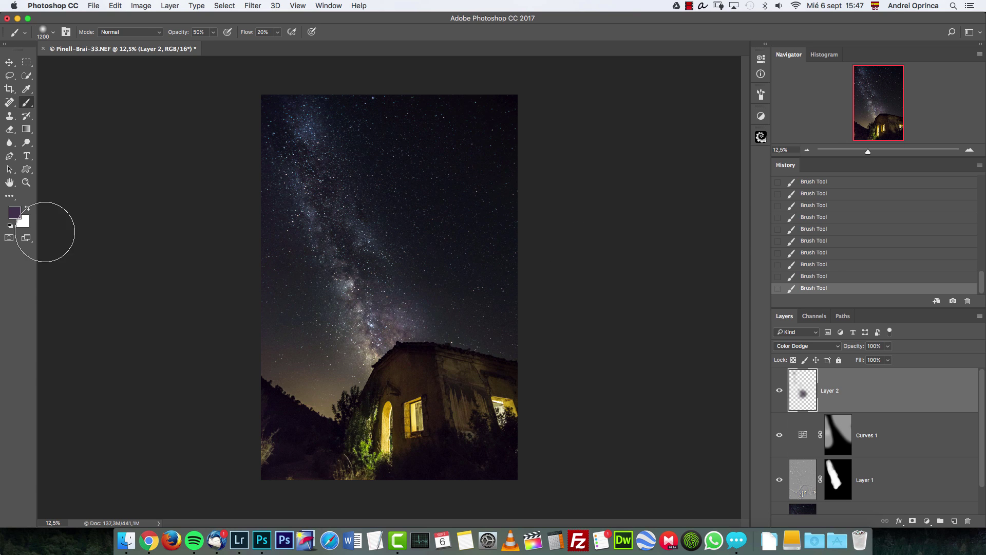
Switch to a dark blue, undo the violet dab and paint a blue stroke over the core.
click(18, 217)
click(690, 177)
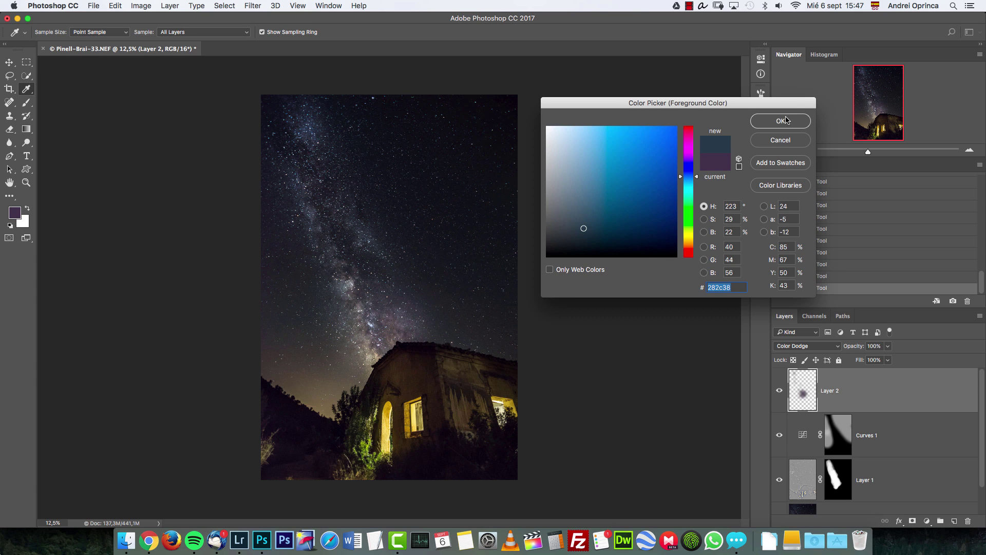
click(612, 231)
click(781, 121)
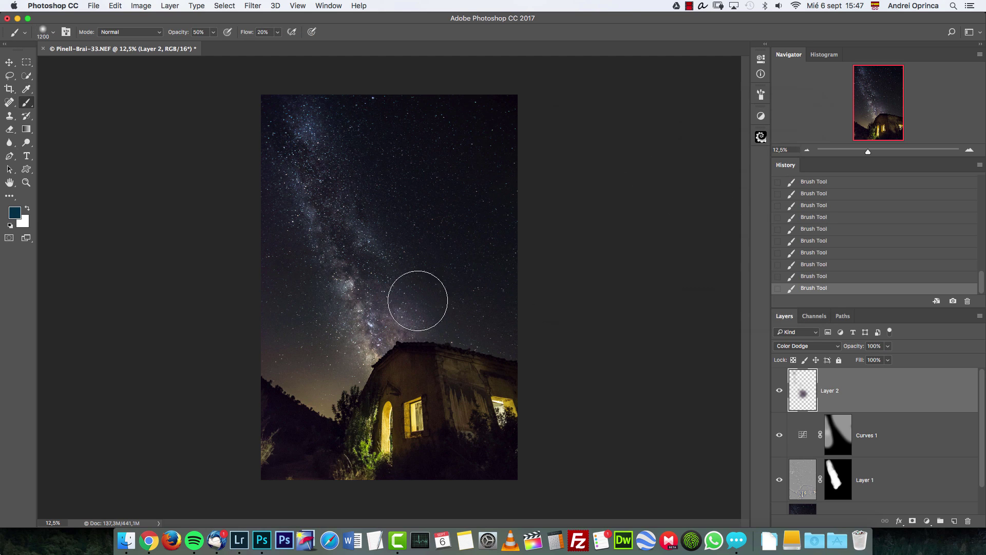
key(alt+super+z)
drag(379, 329, 390, 298)
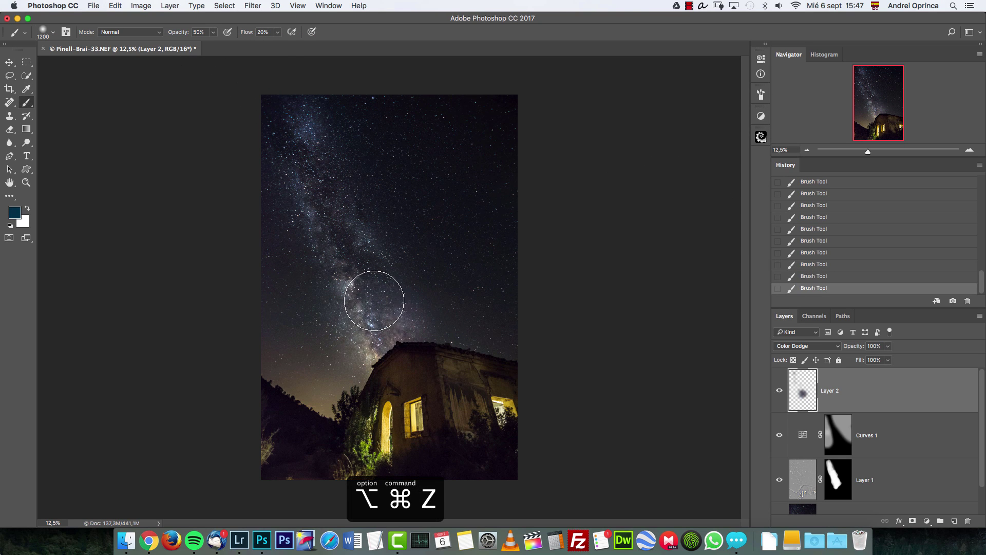
Try a teal stroke up the Milky Way, then undo it along with three earlier strokes.
click(14, 212)
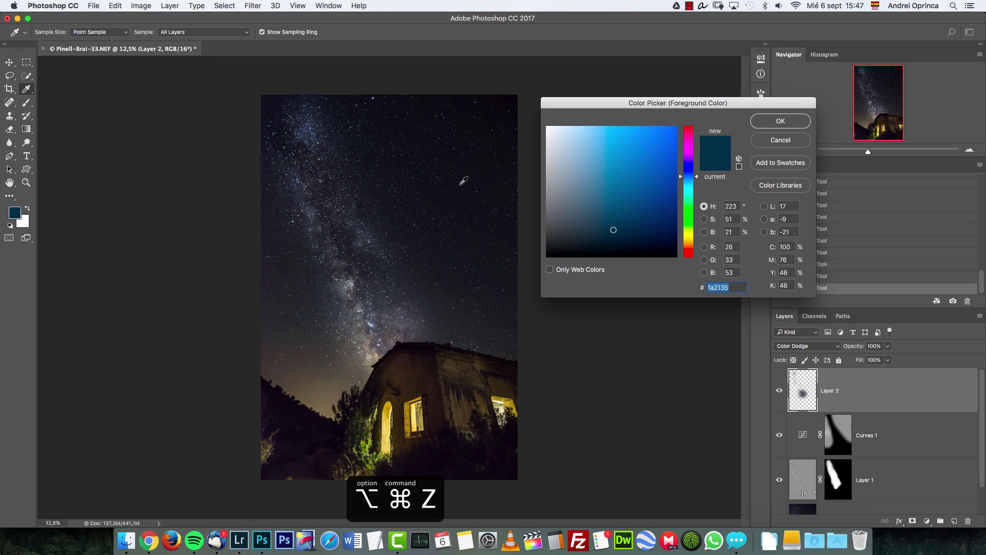
click(689, 193)
click(783, 124)
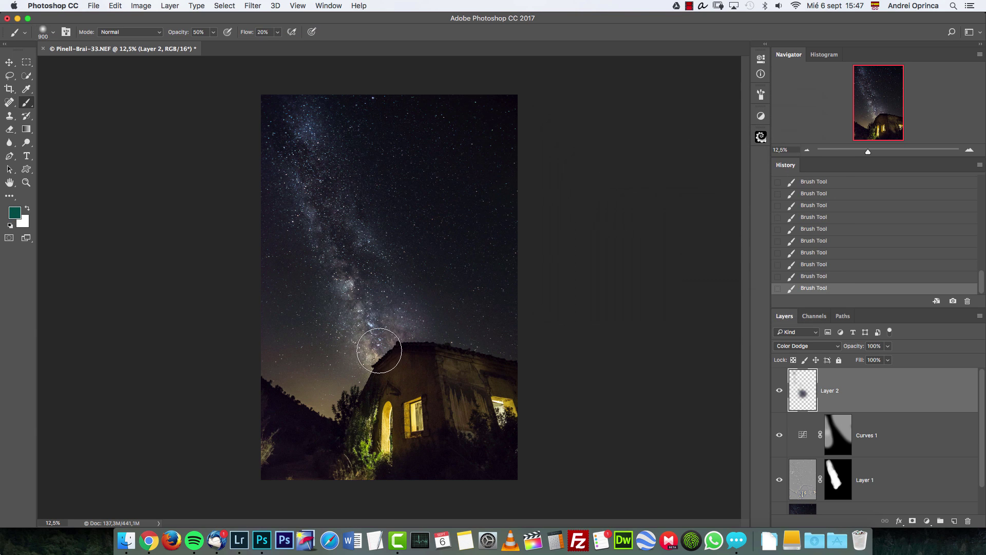
drag(362, 293, 375, 257)
key(alt+super+z)
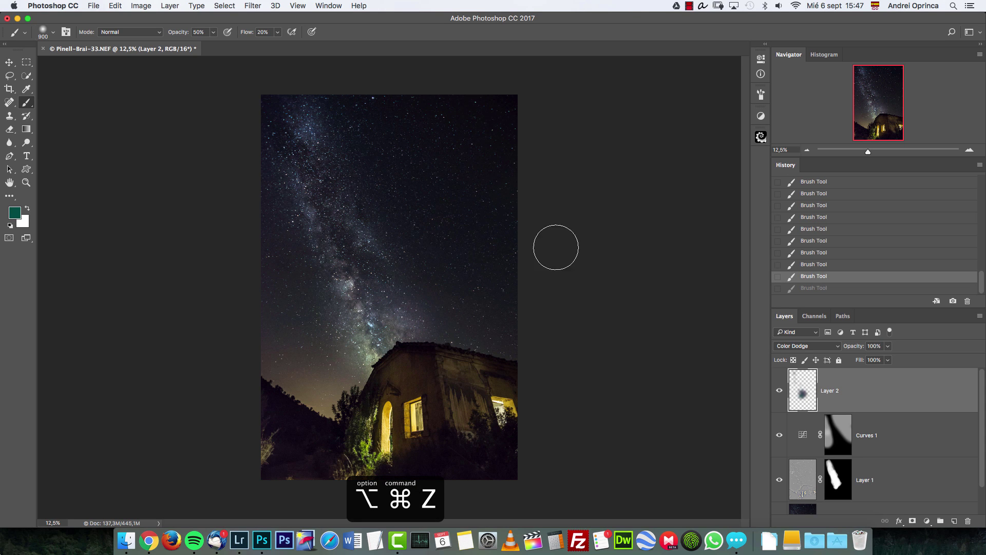
key(alt+super+z)
key(alt+super+z)
key(alt+super+z)
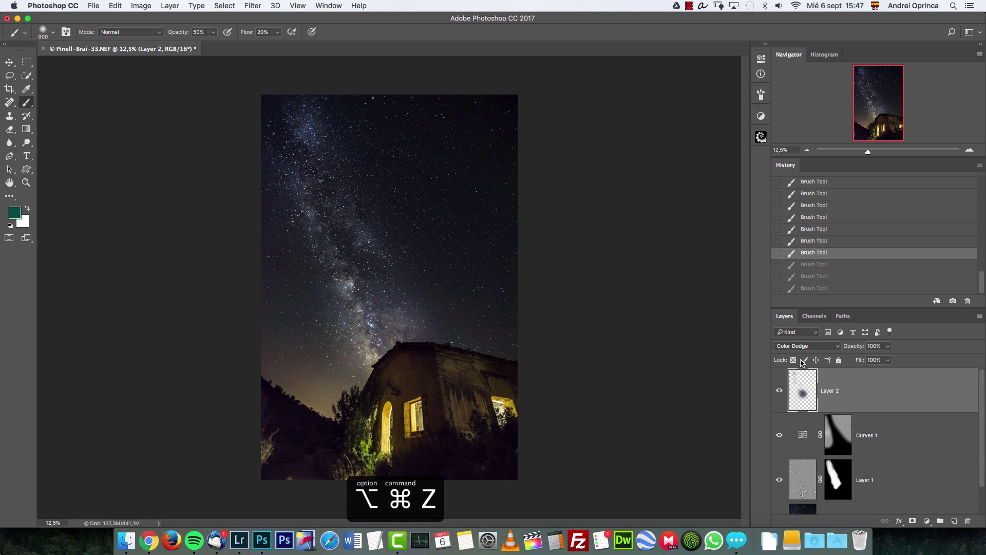
Paint a dark brown dodge stroke over the Milky Way core just above the roof.
click(15, 220)
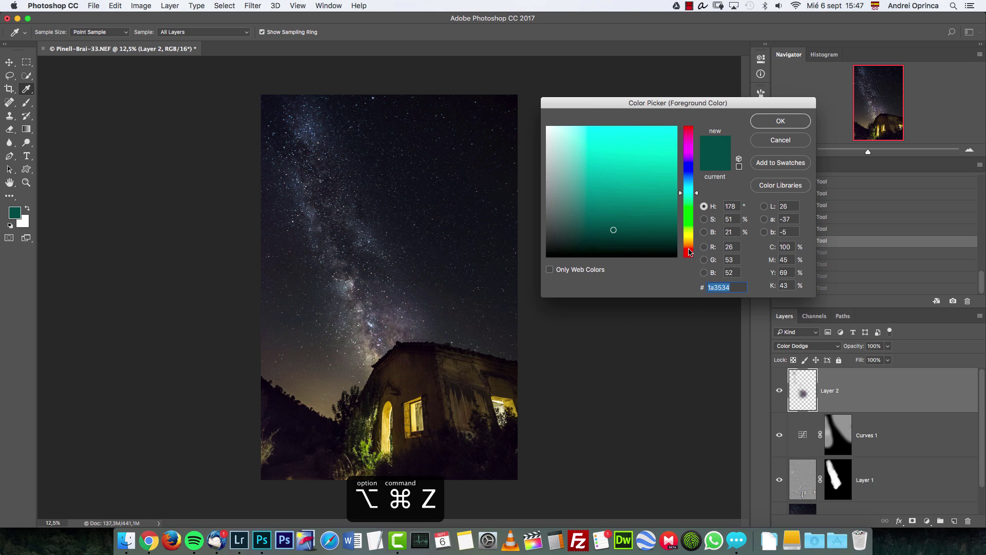
click(690, 250)
click(644, 241)
click(780, 121)
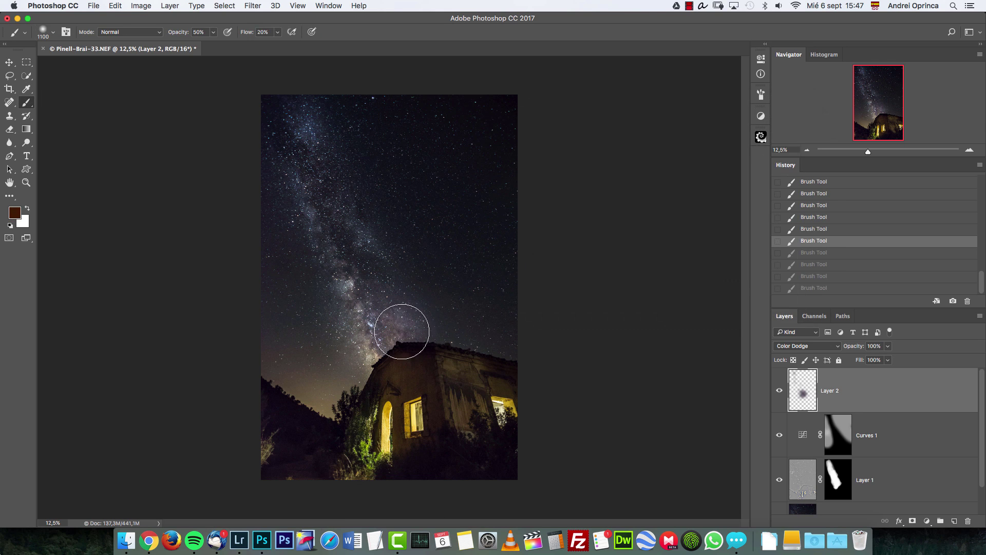
drag(390, 338, 378, 349)
key(bracketright)
key(bracketright)
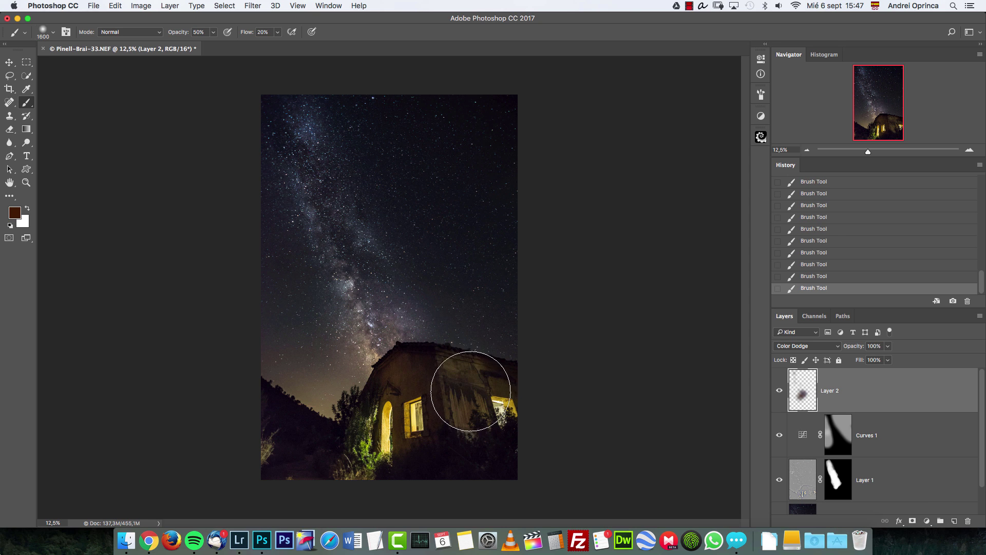
Dodge-paint neutral grey over the house's doorway and roof with an 1800 brush, undoing a hillside stroke.
key(bracketright)
key(bracketright)
key(bracketright)
click(17, 220)
click(546, 218)
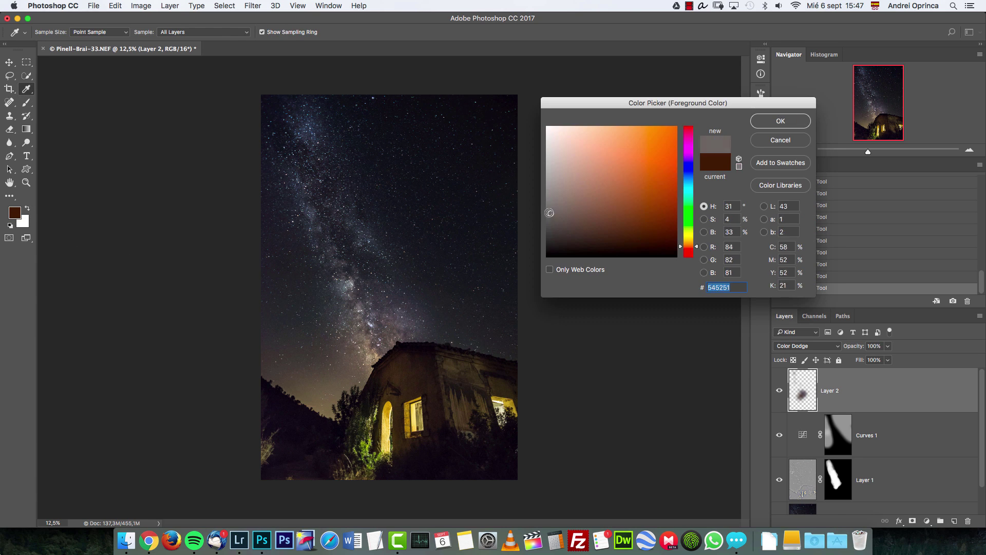
click(797, 119)
key(bracketright)
key(bracketright)
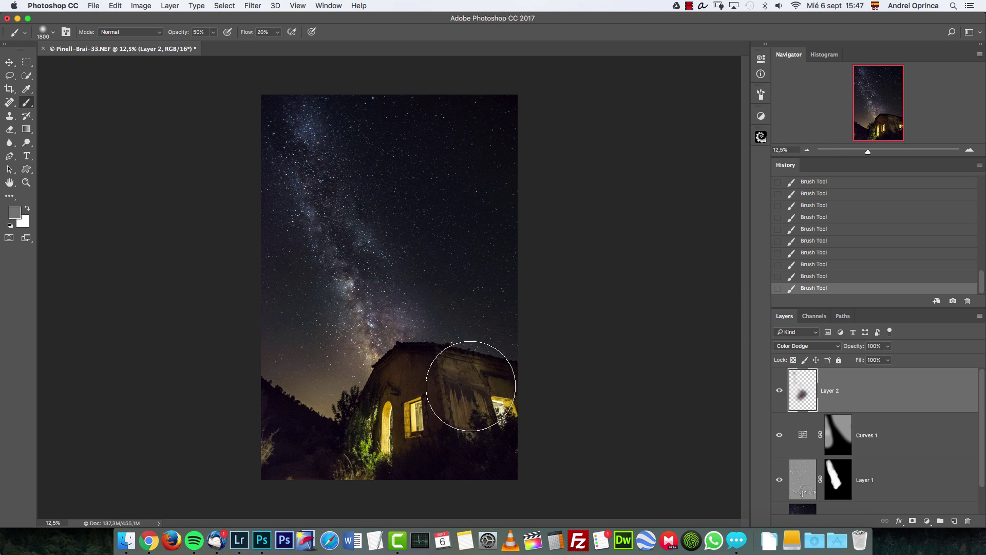
mouse_move(411, 404)
mouse_down()
mouse_move(363, 418)
mouse_move(429, 375)
mouse_move(459, 377)
mouse_up()
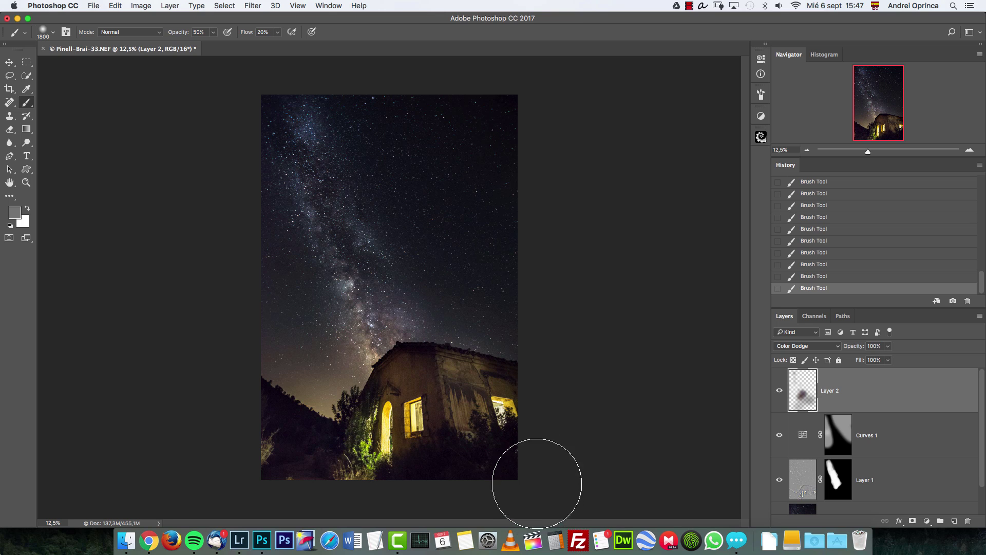
drag(319, 403, 310, 395)
key(super+z)
Paint reddish-brown dodge over the left hillside and the house's right wall.
click(15, 212)
click(599, 224)
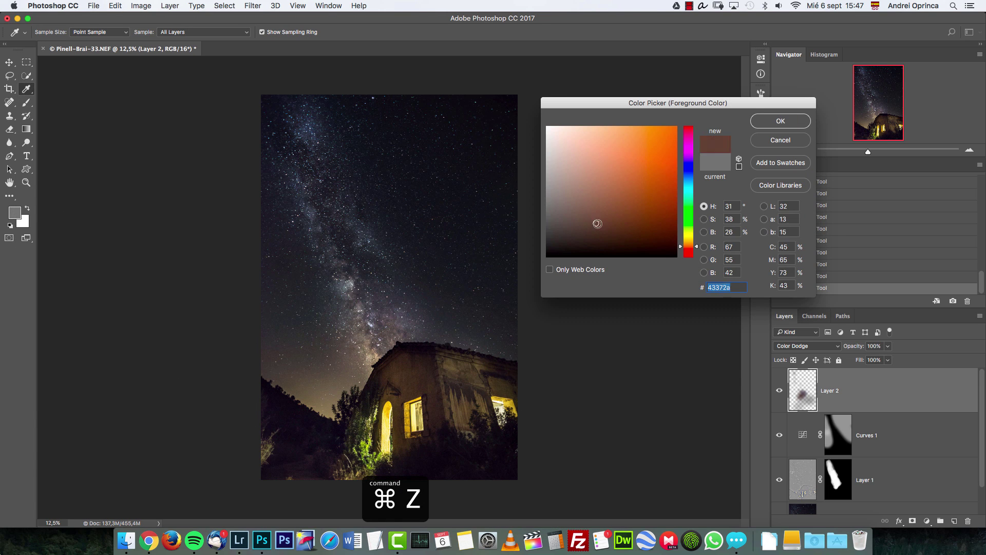
click(781, 121)
mouse_move(338, 398)
mouse_down()
mouse_move(308, 408)
mouse_move(286, 392)
mouse_move(322, 410)
mouse_up()
mouse_move(466, 417)
mouse_down()
mouse_move(460, 348)
mouse_move(484, 353)
mouse_move(489, 407)
mouse_up()
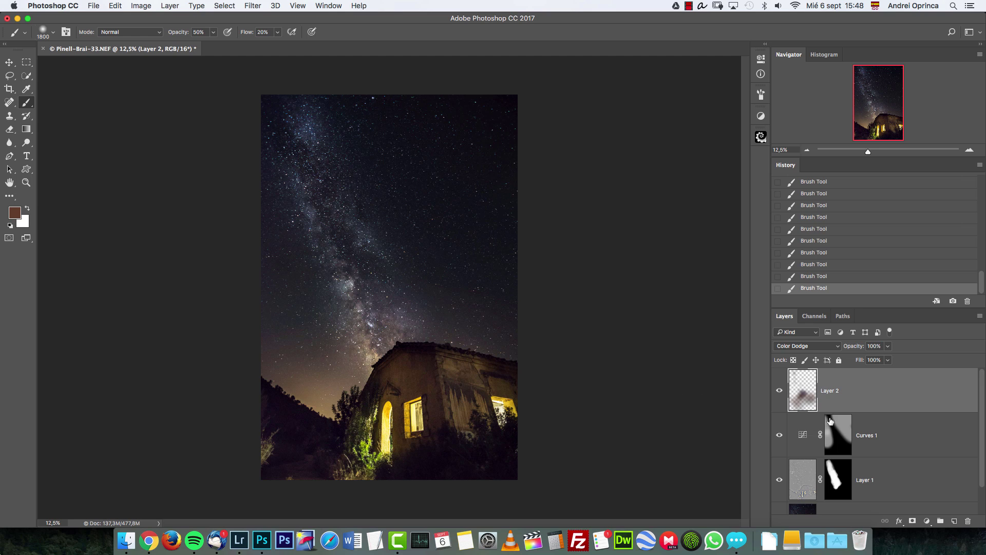
Add a Color Lookup layer using Crisp_Winter.look as its 3DLUT file, after trying Crisp_Warm.
click(927, 521)
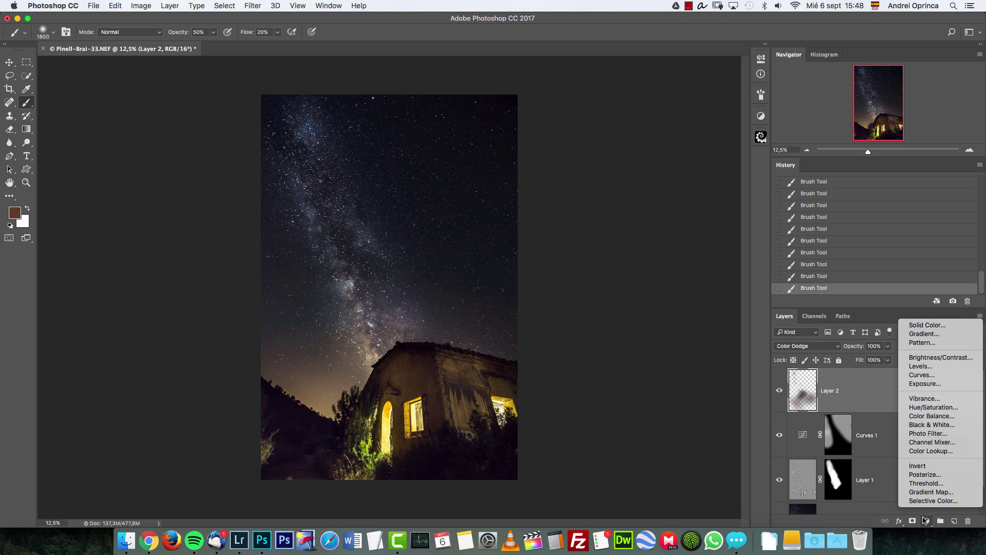
click(931, 451)
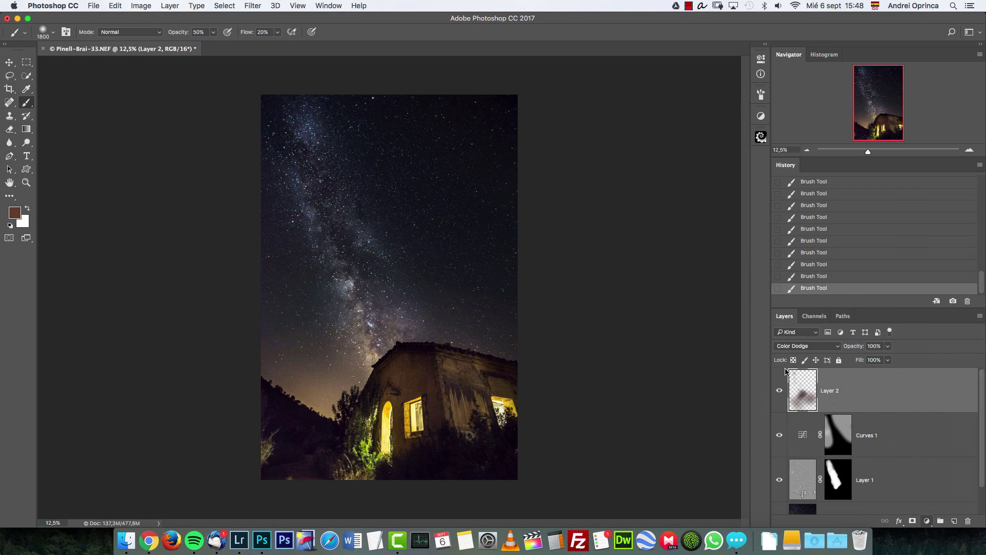
click(640, 114)
click(682, 78)
click(670, 103)
click(662, 101)
click(661, 89)
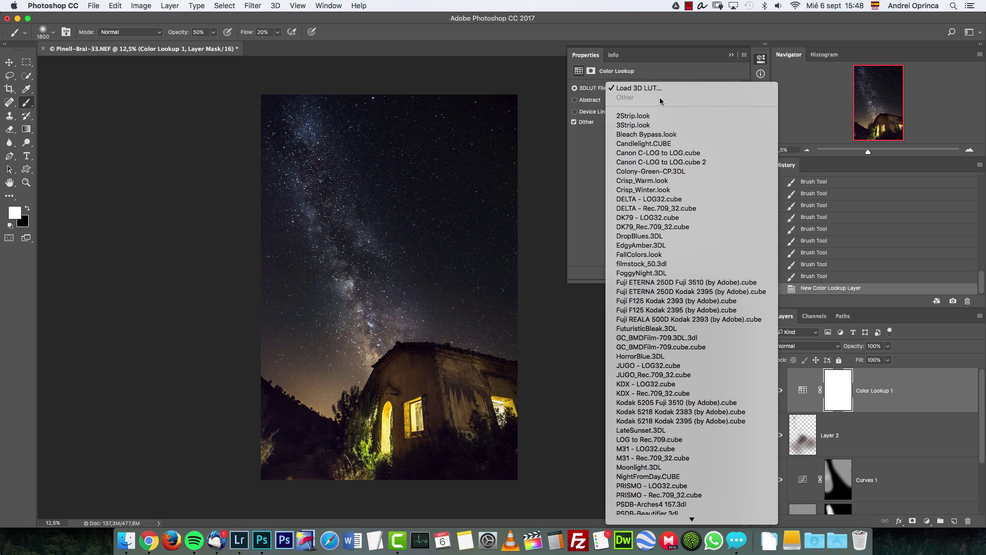
click(652, 182)
click(655, 92)
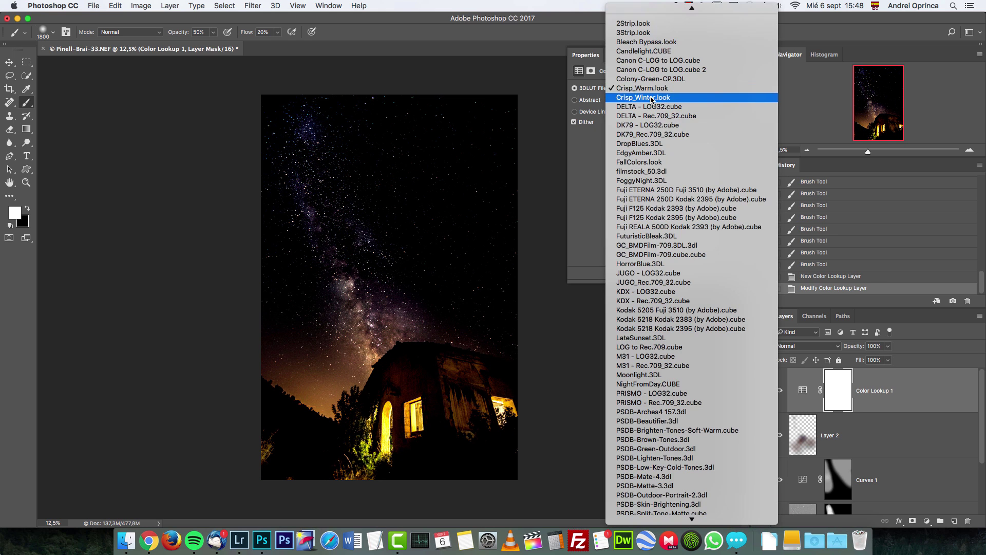
click(643, 126)
click(733, 54)
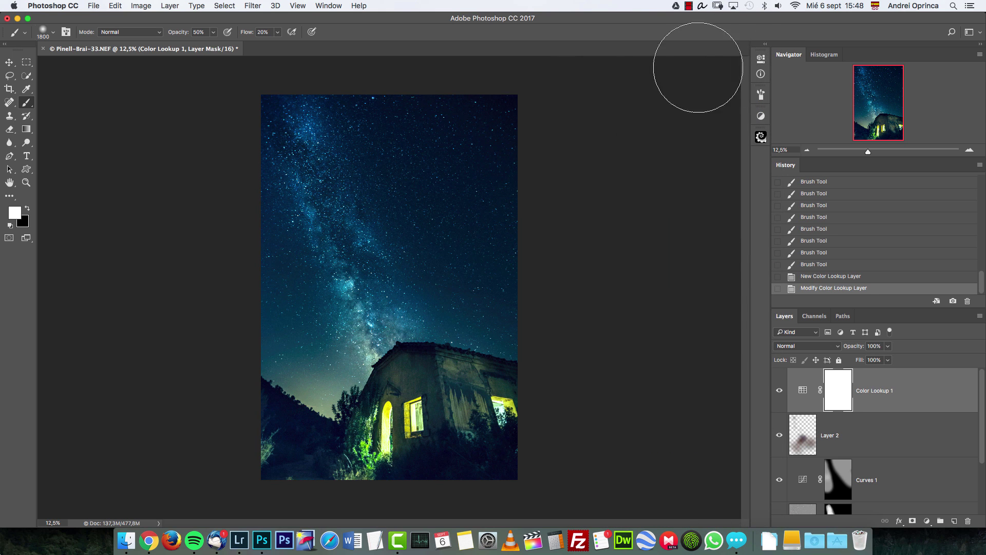
Lower Color Lookup 1's opacity to 15%.
click(889, 346)
drag(888, 358, 854, 362)
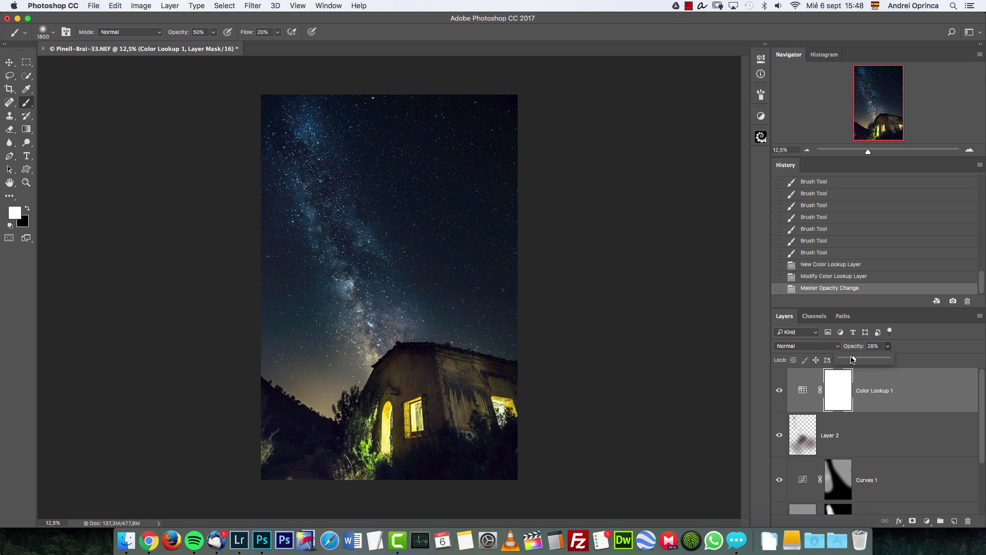
click(803, 390)
Add Color Lookup 2 using DK79_Rec.709_32.cube and fade it to 24% opacity.
click(926, 521)
click(931, 452)
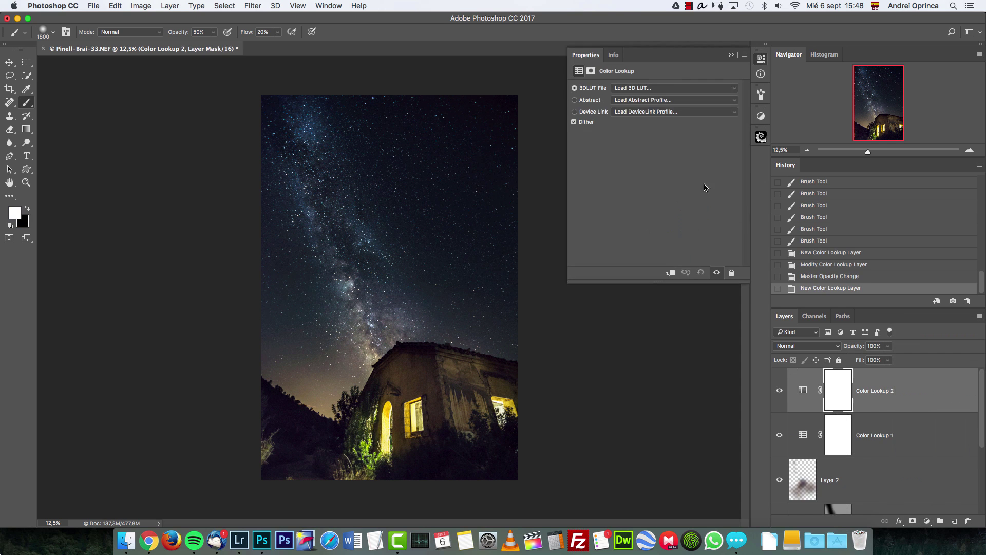
click(668, 88)
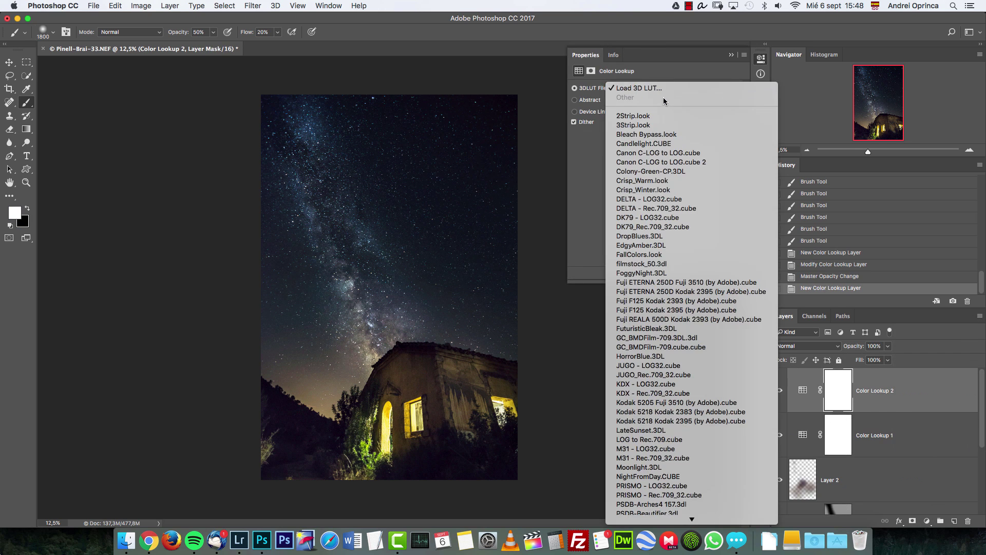
click(659, 228)
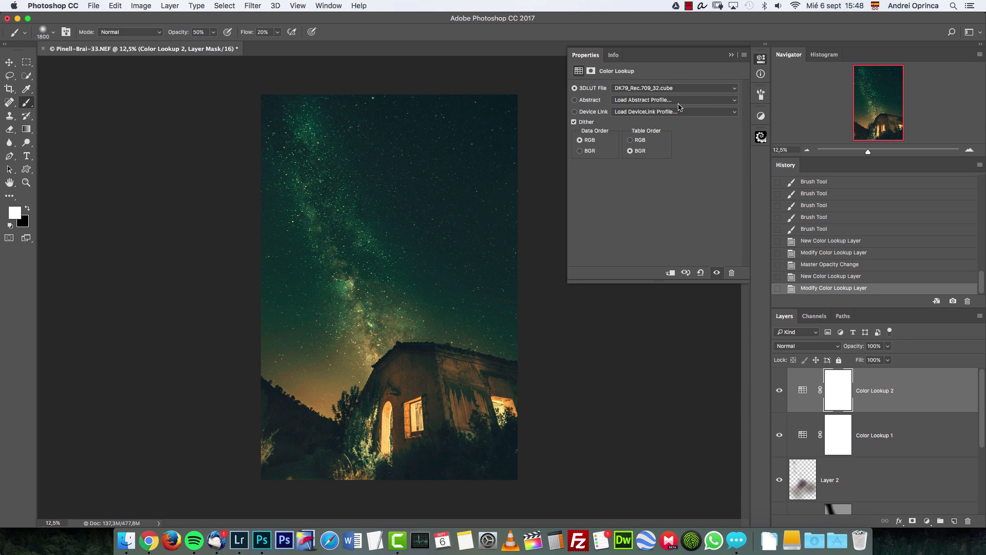
click(743, 58)
drag(888, 346, 850, 373)
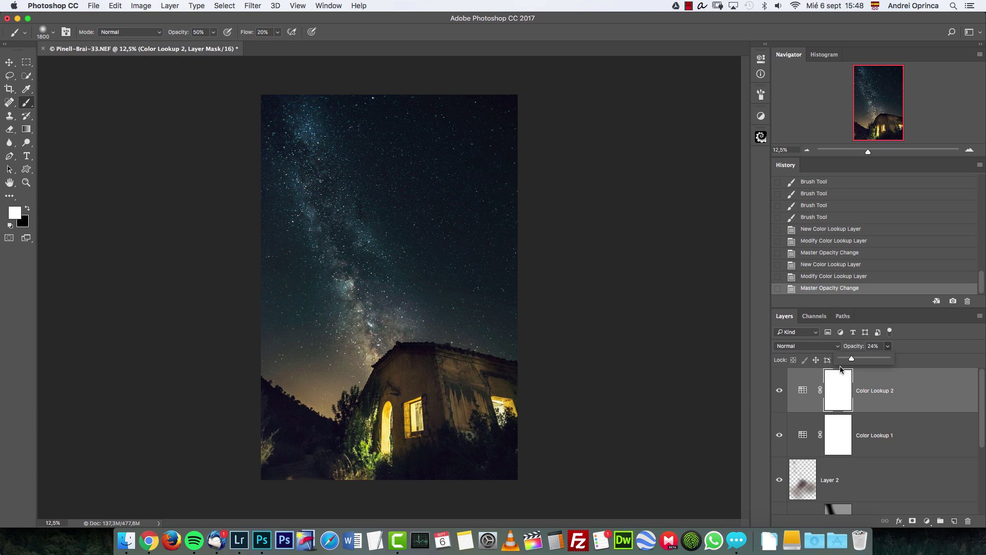
click(894, 343)
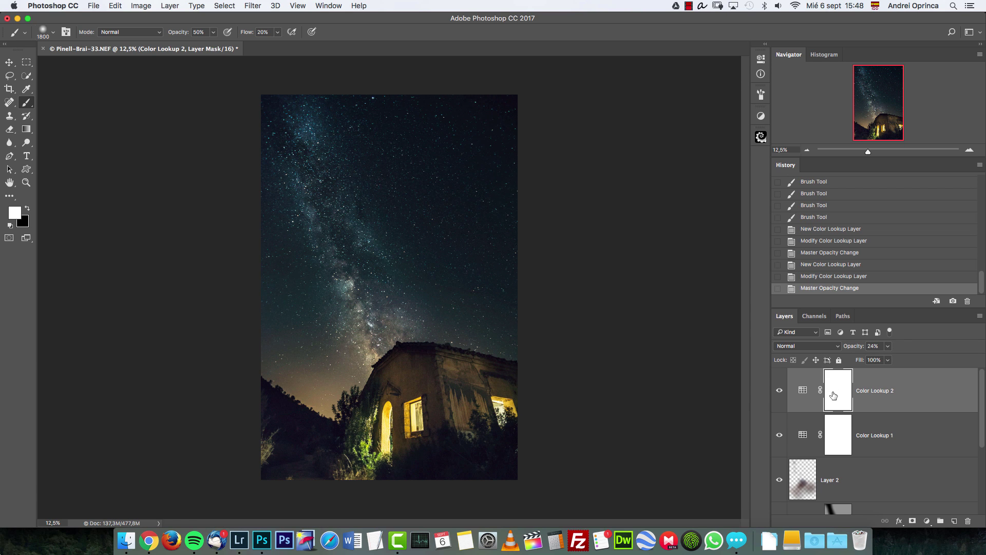
key(x)
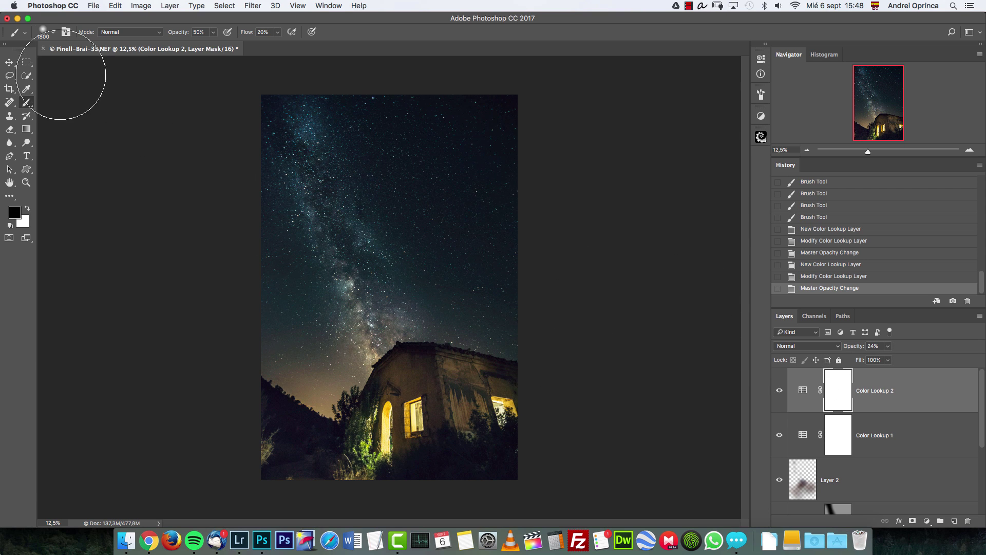
Add a Levels 1 layer with input levels black 7, midtone 0.83 and white 179.
click(26, 62)
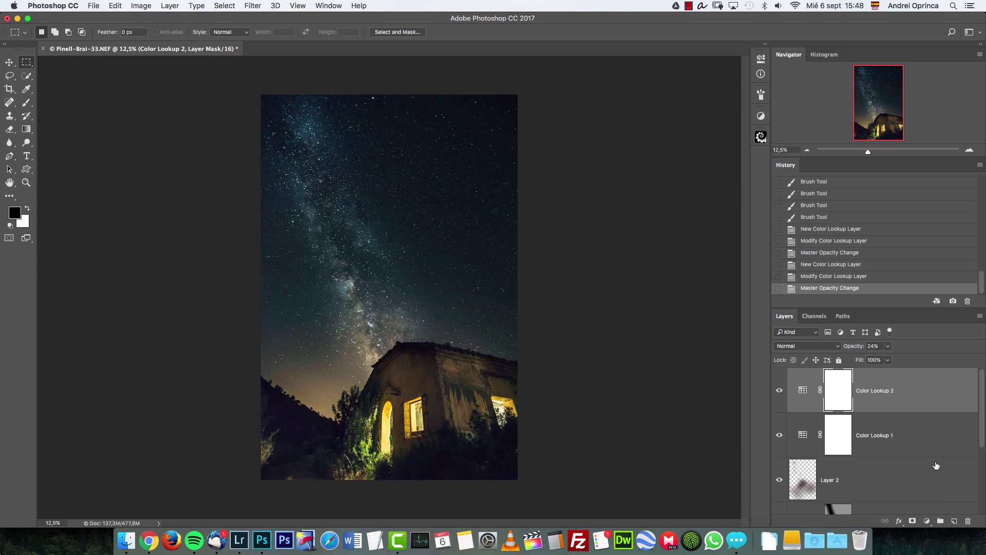
click(926, 520)
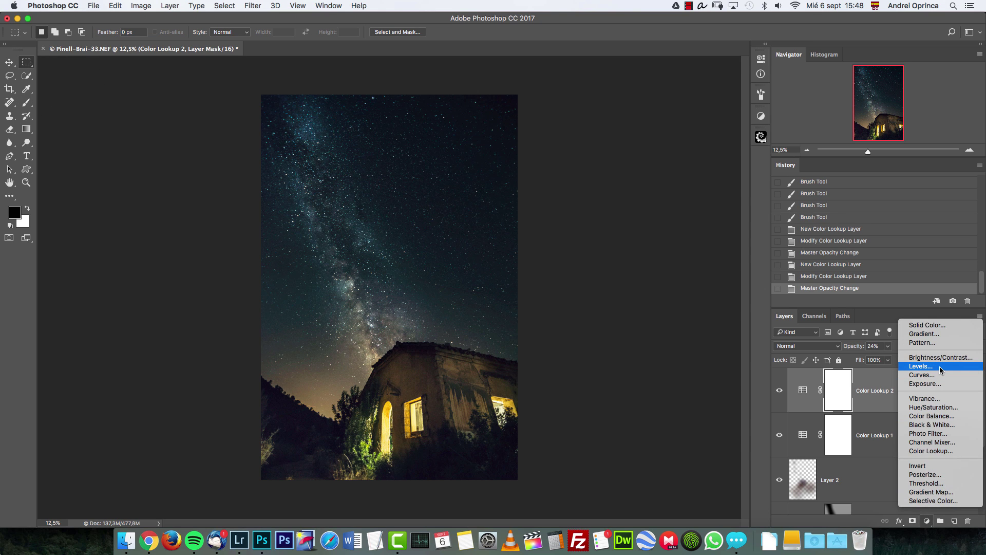
click(921, 367)
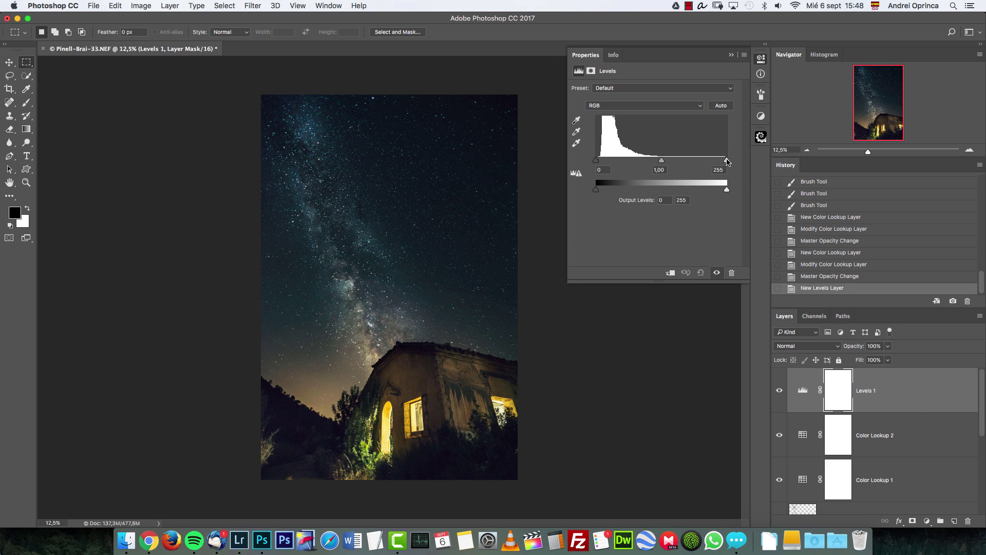
drag(727, 162, 659, 163)
drag(597, 161, 601, 163)
drag(702, 163, 687, 162)
click(732, 55)
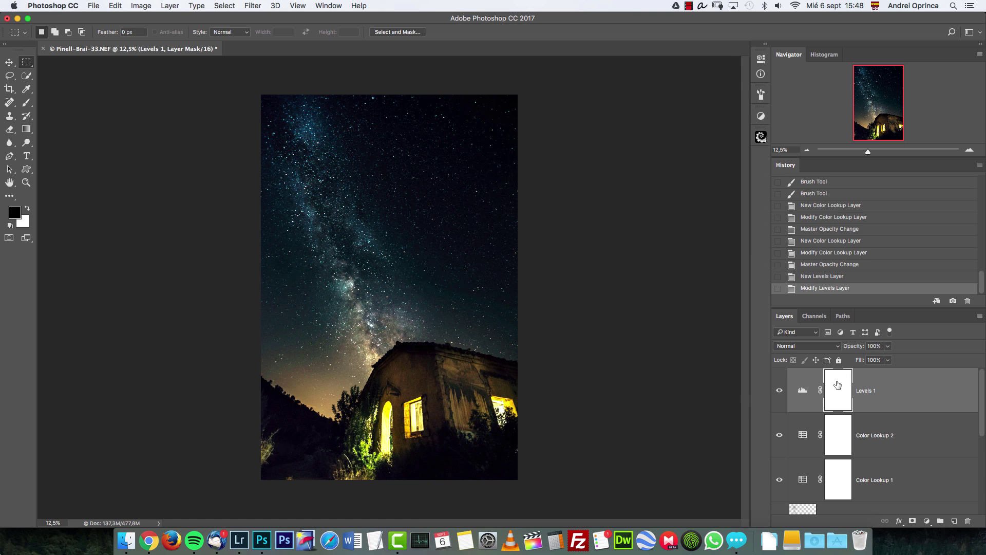
Invert the Levels 1 mask to black, make white the paint colour and increase brush spacing.
key(super+i)
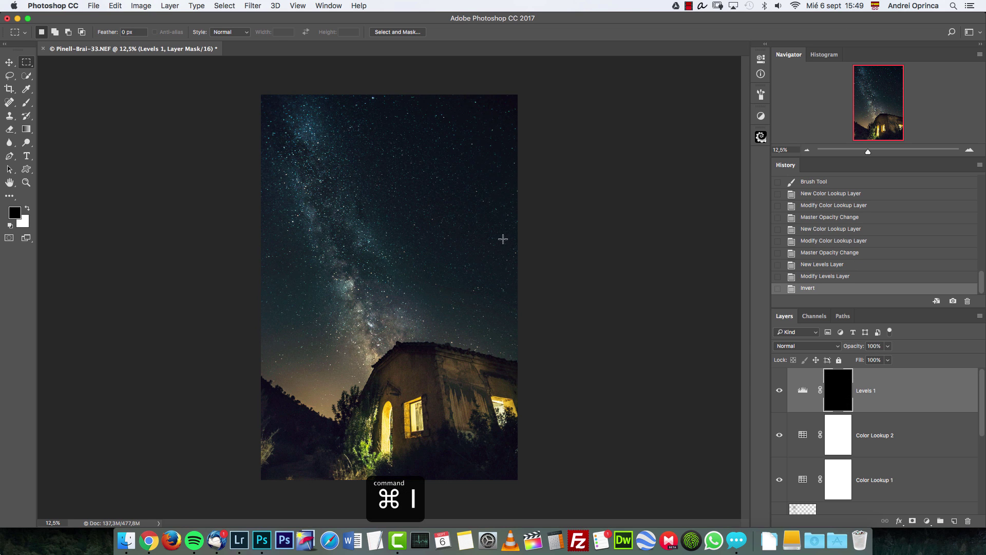
key(b)
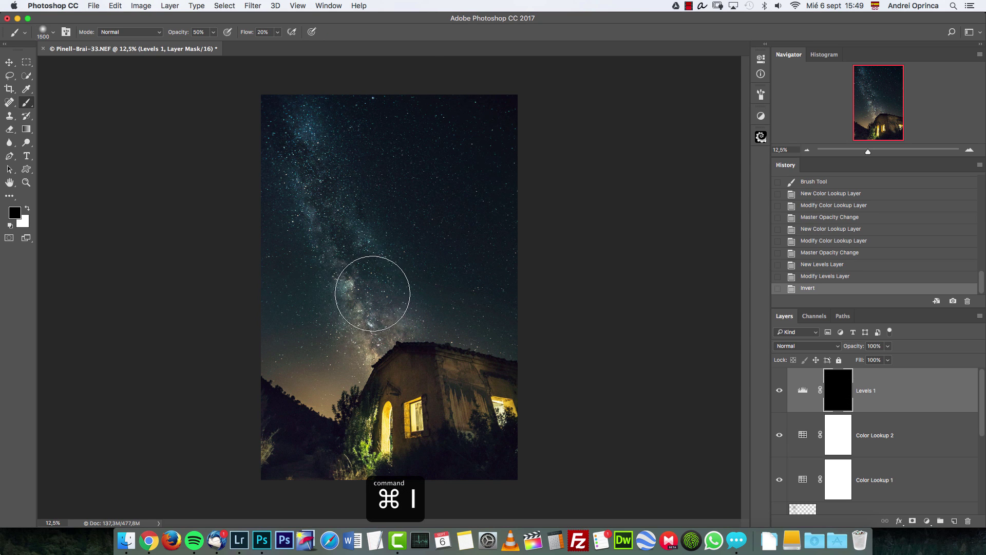
key(x)
click(761, 95)
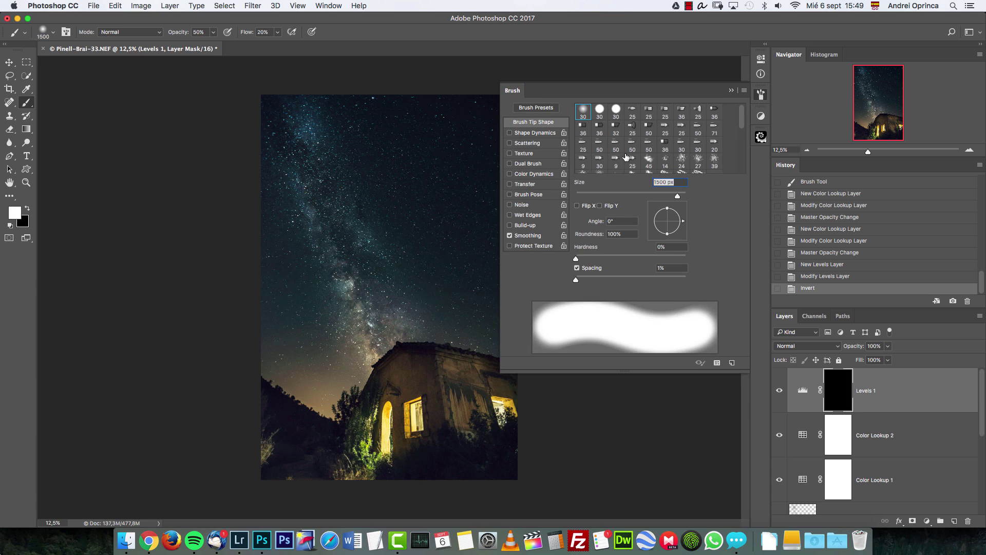
click(520, 184)
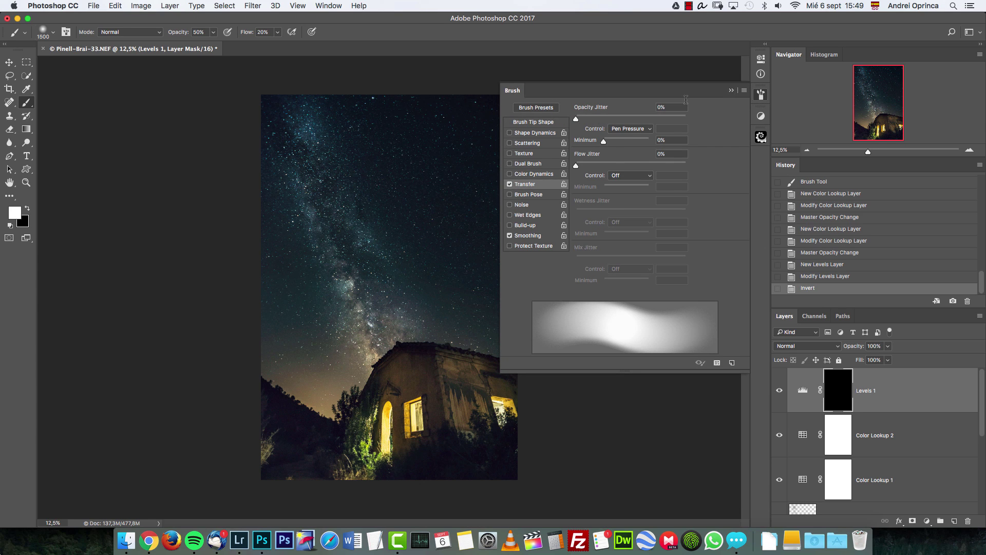
click(534, 122)
drag(576, 282, 581, 282)
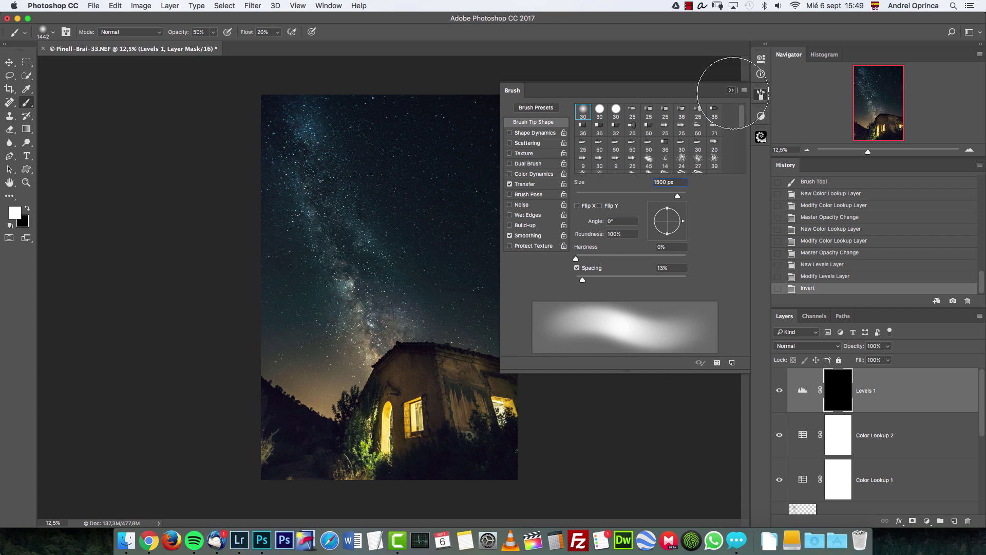
click(732, 92)
Paint the Levels brightening back along the Milky Way band with an 800 brush, down toward the roof.
key(bracketleft)
key(bracketleft)
key(bracketleft)
key(bracketleft)
key(bracketleft)
key(bracketleft)
click(362, 318)
click(366, 325)
click(370, 333)
click(377, 334)
click(388, 330)
click(392, 322)
click(360, 303)
click(350, 285)
click(359, 311)
click(341, 276)
click(308, 172)
click(363, 317)
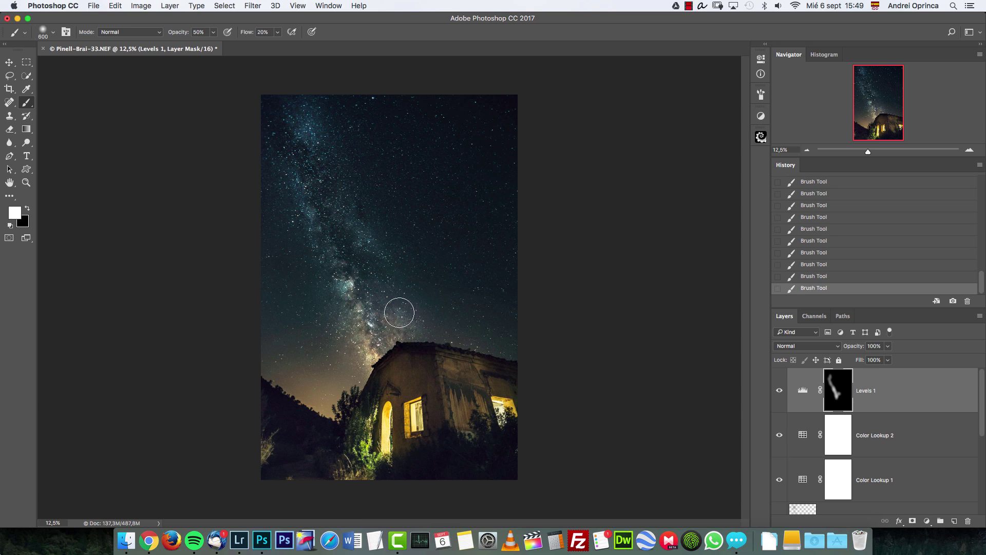
Toggle Levels 1 to compare before and after, then brighten more of the Milky Way near the roofline and core.
click(780, 391)
click(780, 391)
click(780, 391)
click(780, 391)
key(bracketright)
key(bracketright)
key(bracketright)
click(315, 220)
click(396, 307)
click(927, 521)
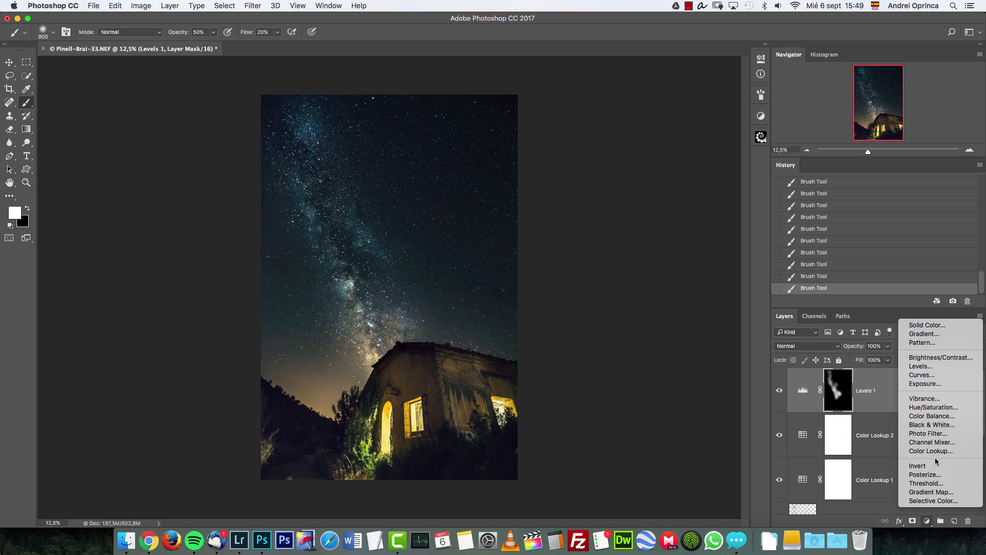
Add a Curves layer and lift the Blue channel's black point, midtones and highlights.
click(925, 374)
click(624, 101)
click(608, 122)
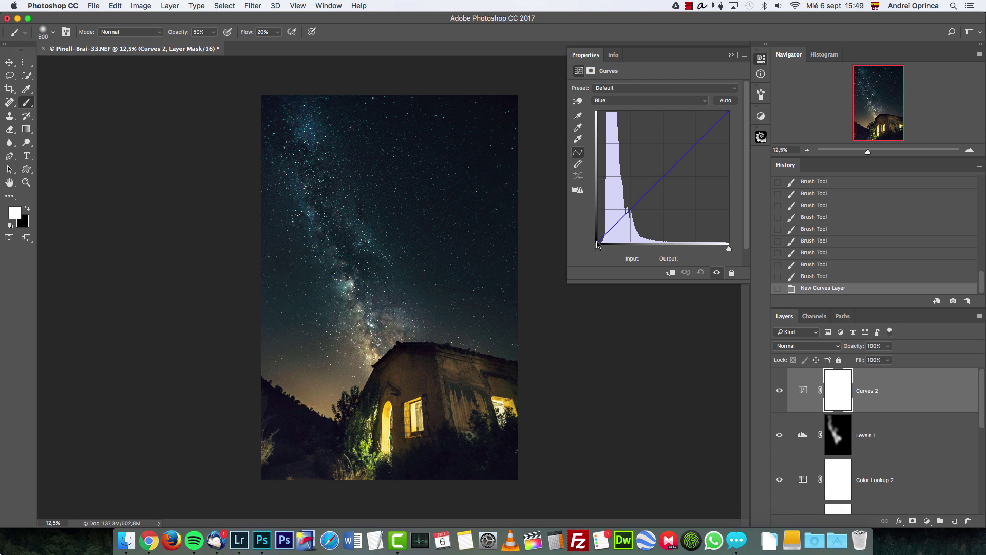
drag(598, 244, 594, 238)
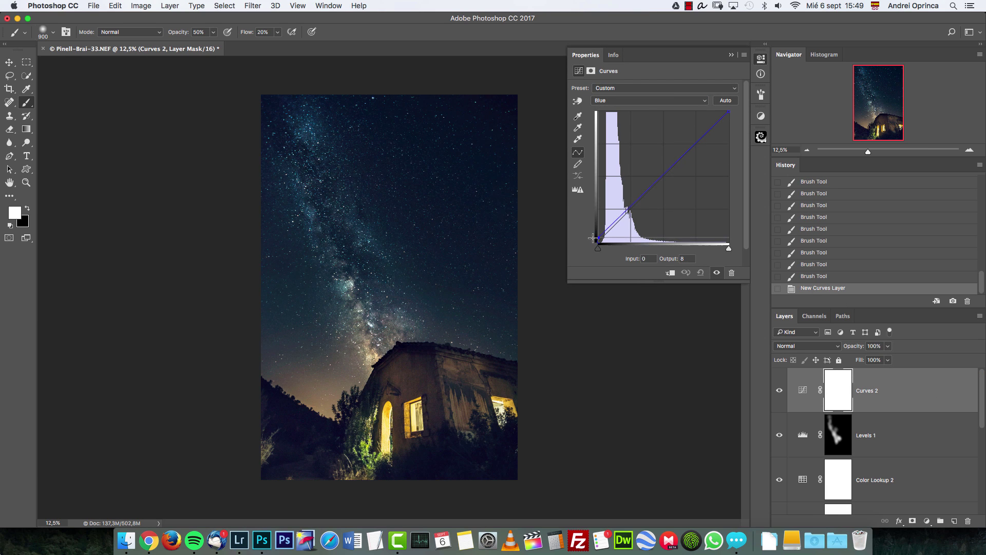
click(662, 184)
drag(662, 184, 660, 182)
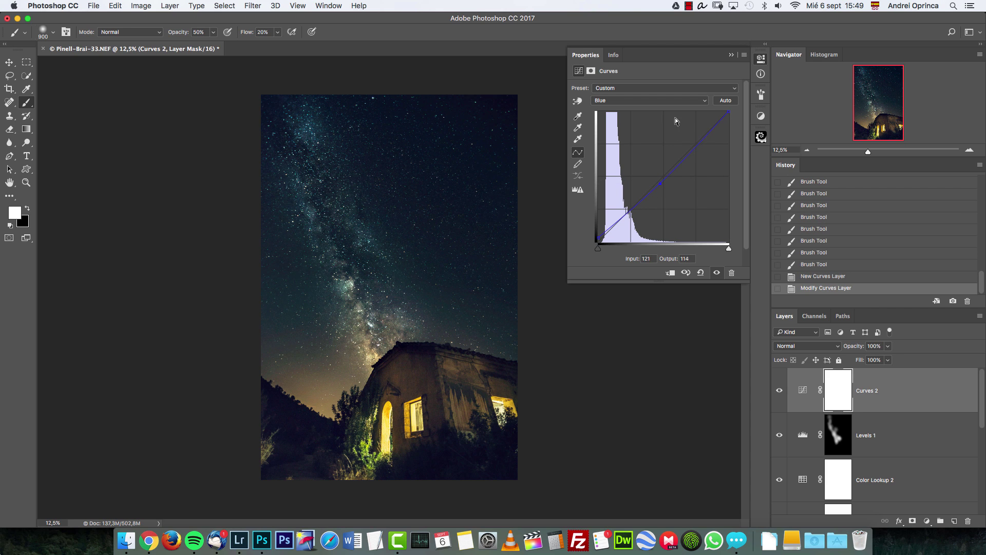
drag(708, 136, 705, 130)
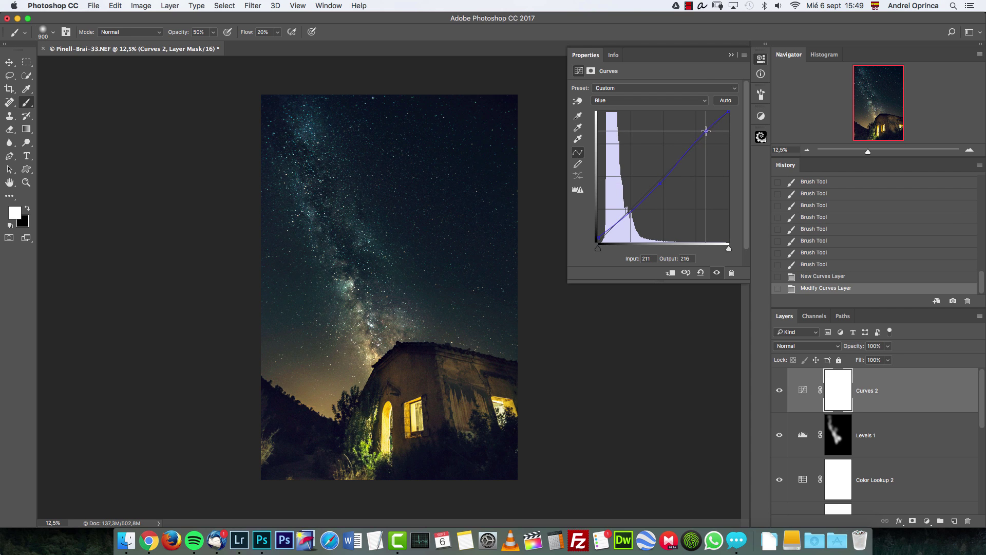
Add shadow and midtone points on the Green curve, lowering the midtone slightly.
click(649, 100)
click(619, 93)
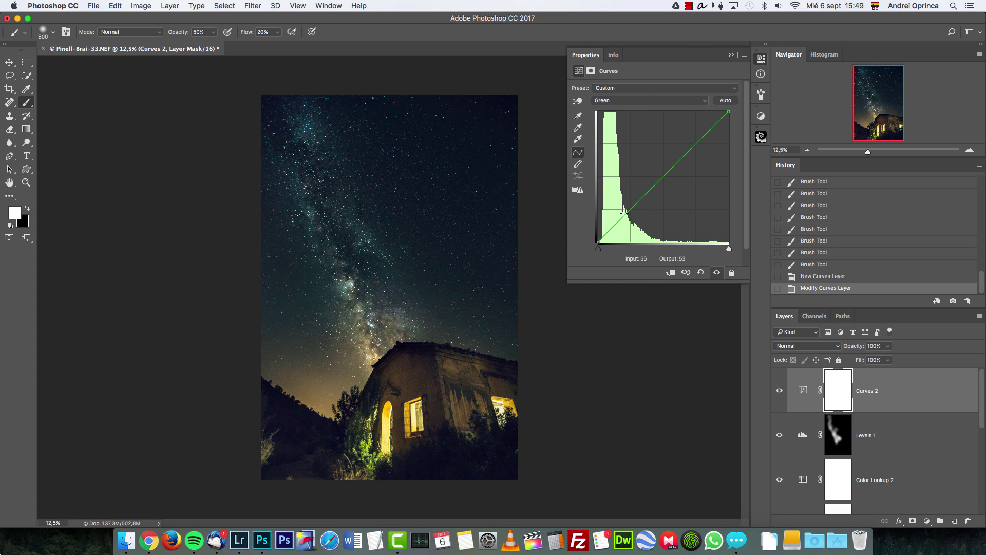
click(636, 204)
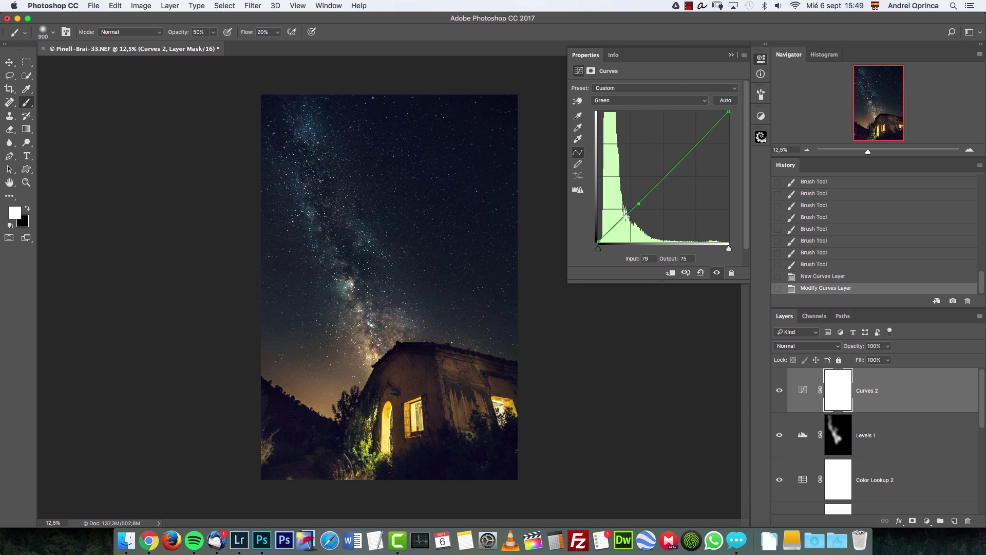
click(627, 215)
click(659, 182)
drag(659, 182, 661, 181)
click(639, 204)
click(639, 203)
Lift the Red curve gently with highlight, shadow and midtone points, then collapse Properties.
click(635, 101)
click(615, 92)
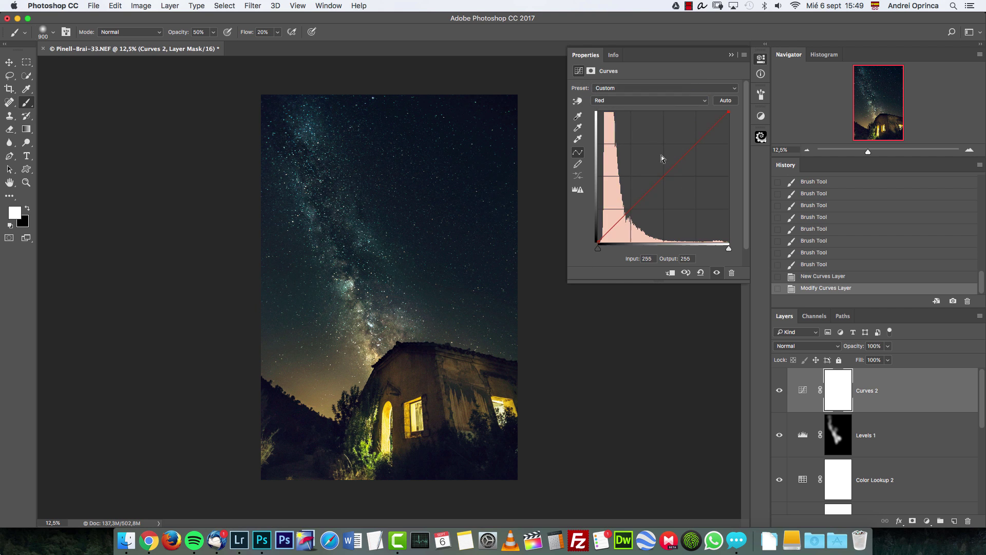
click(705, 135)
click(627, 213)
click(666, 171)
drag(666, 171, 666, 171)
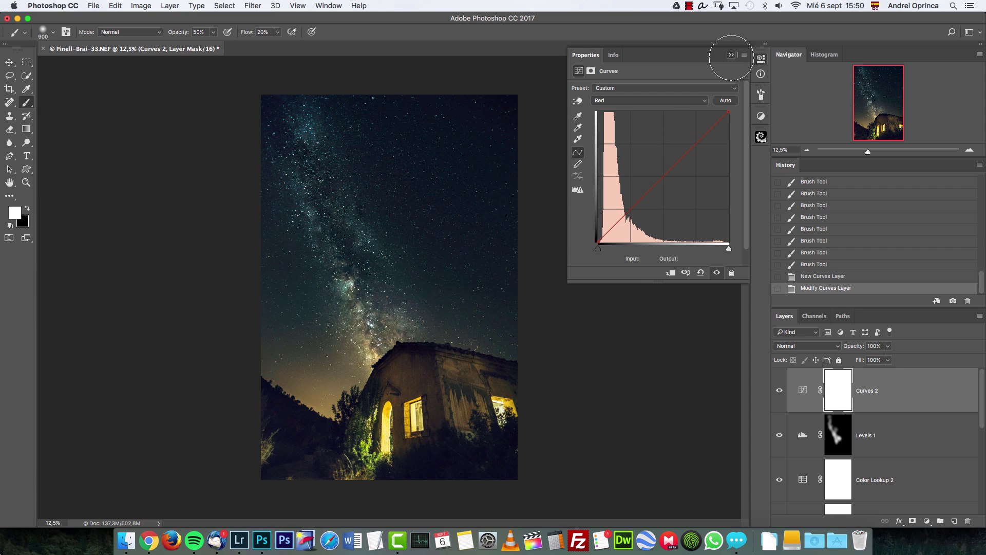
click(730, 56)
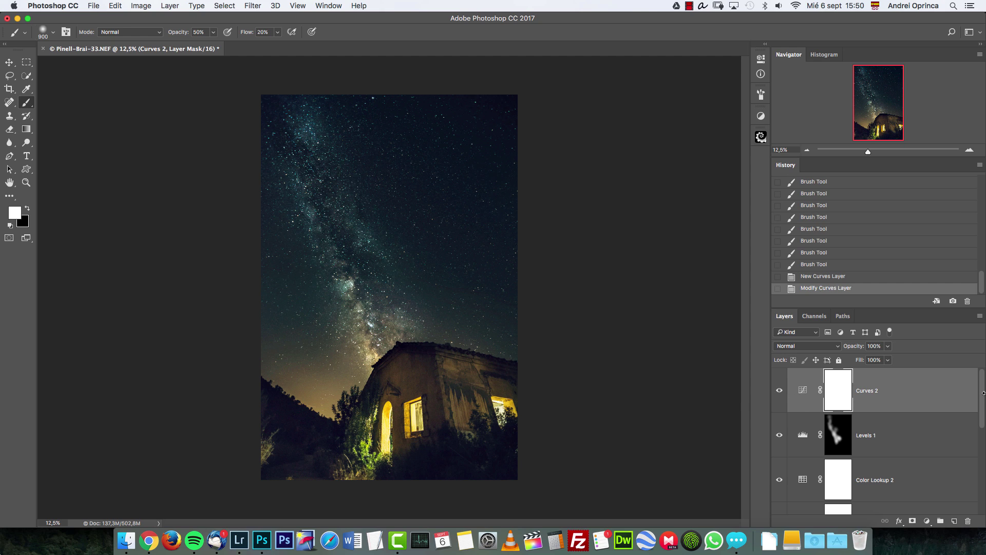
Scroll the Layers panel down to Background and save the layered image with Cmd+S.
drag(983, 387, 979, 505)
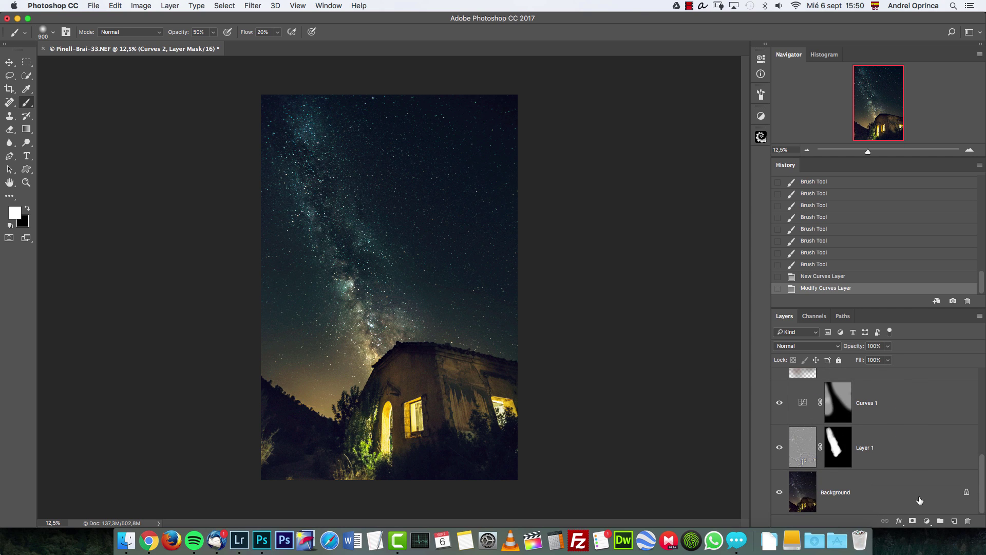
key(super+s)
Switch to Lightroom, check on the Photoshop save, then return to Pinell-Brai-33-Editar-2.tif in Develop.
click(243, 543)
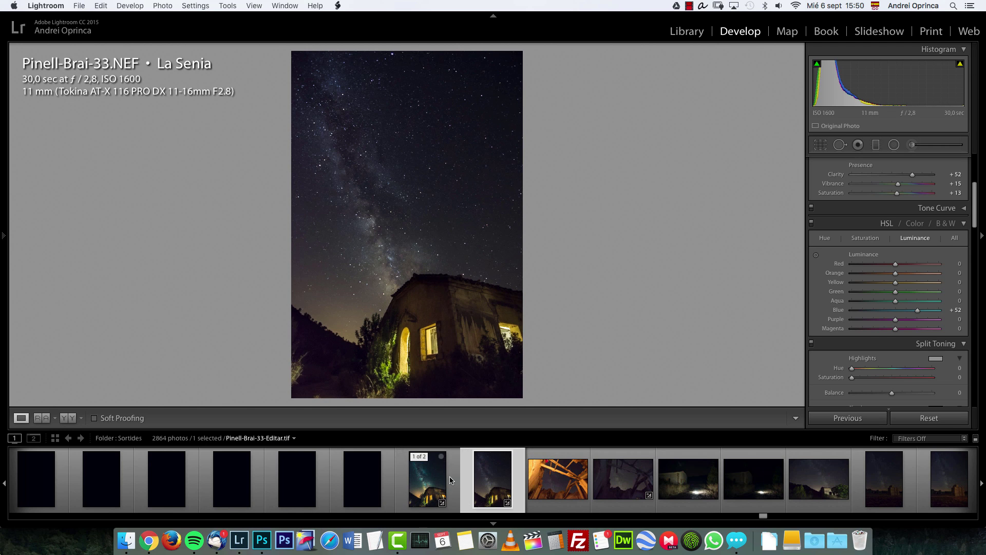
key(super+Tab)
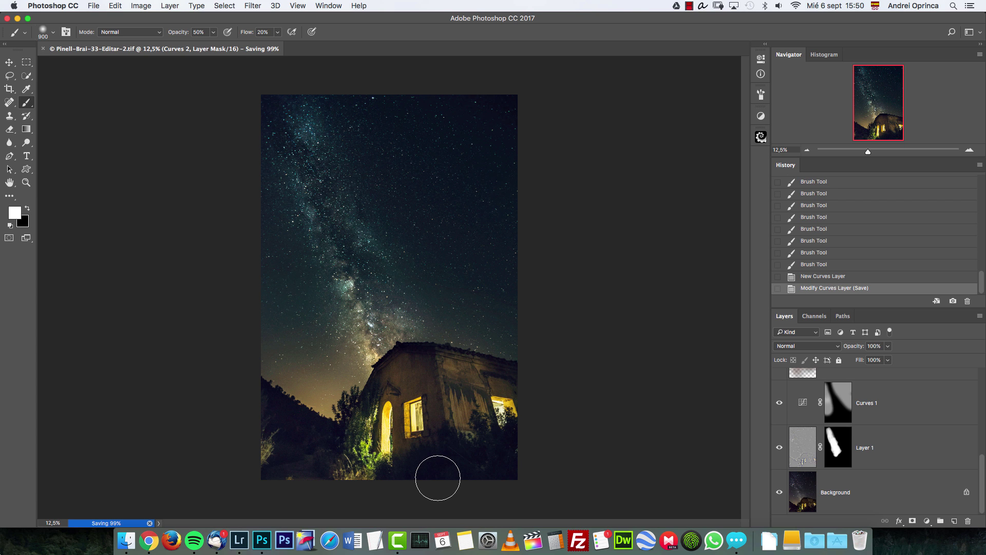
key(super+Tab)
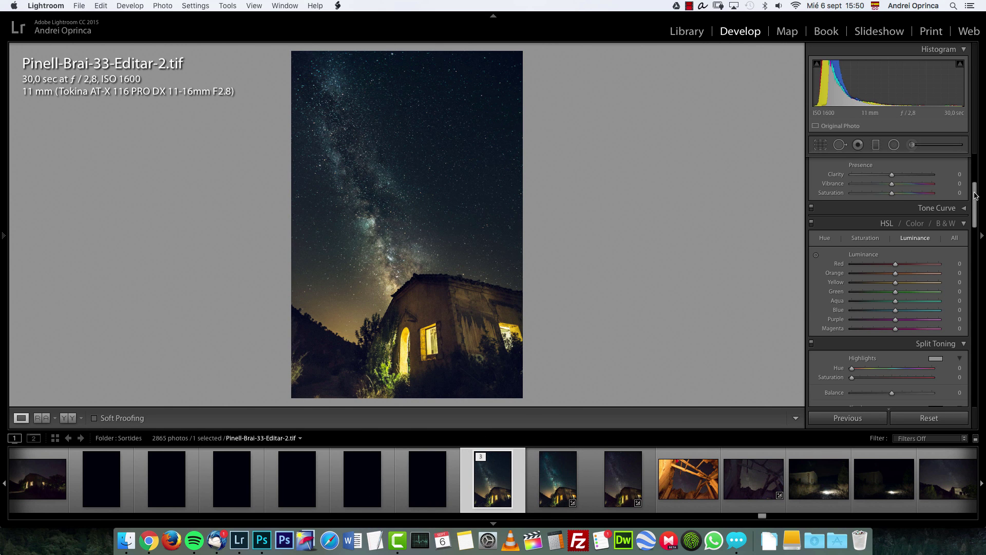
Raise Clarity to +21 and Vibrance to +20, along with Saturation, in the Basic panel.
scroll(976, 195, up, 5)
mouse_move(892, 321)
mouse_down()
mouse_move(911, 323)
mouse_move(903, 332)
mouse_up()
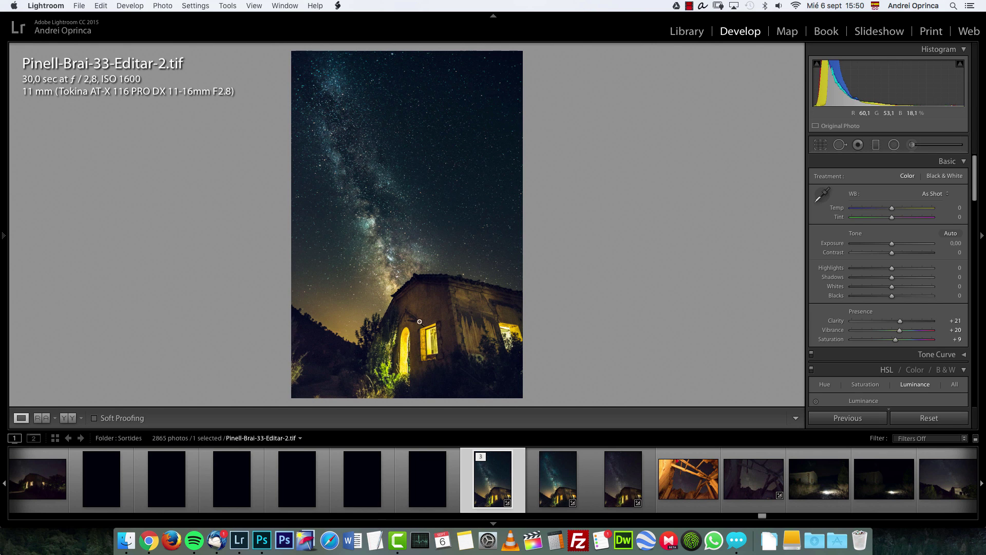
scroll(976, 185, down, 10)
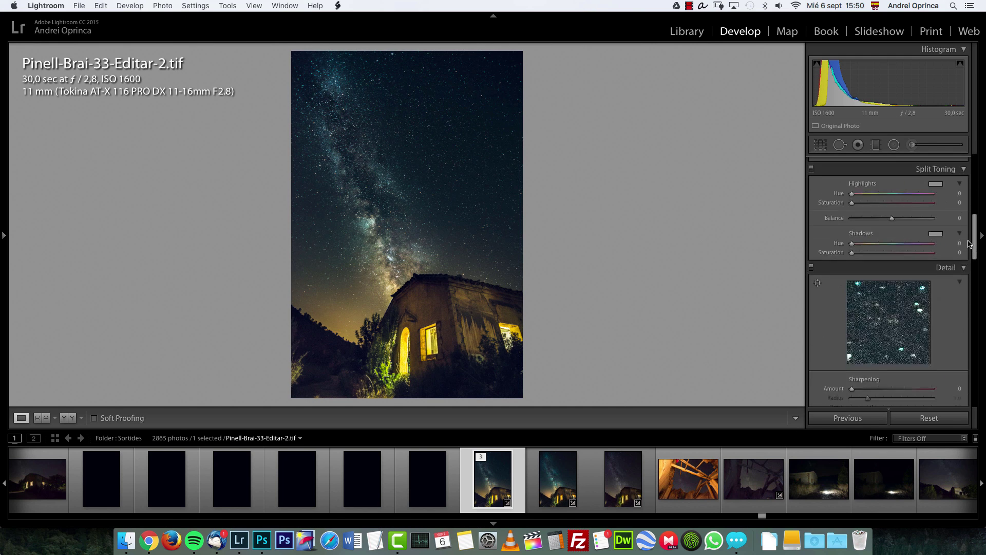
scroll(889, 220, up, 5)
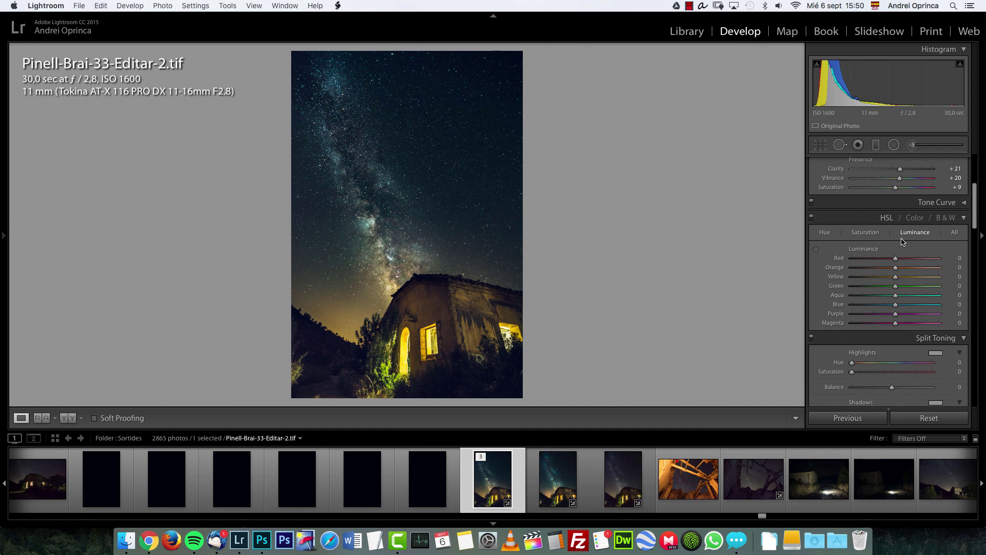
scroll(904, 239, down, 3)
scroll(881, 238, up, 3)
Lower HSL saturation of Orange to −22 and Yellow to −38.
click(880, 238)
drag(896, 277, 894, 278)
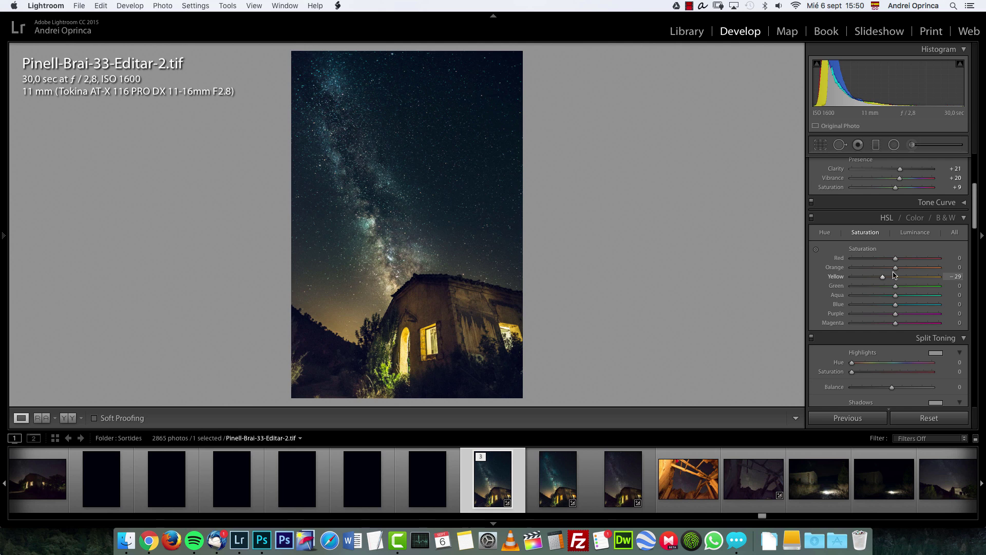
click(915, 232)
mouse_move(896, 276)
mouse_down()
mouse_move(878, 278)
mouse_move(890, 270)
mouse_up()
click(876, 234)
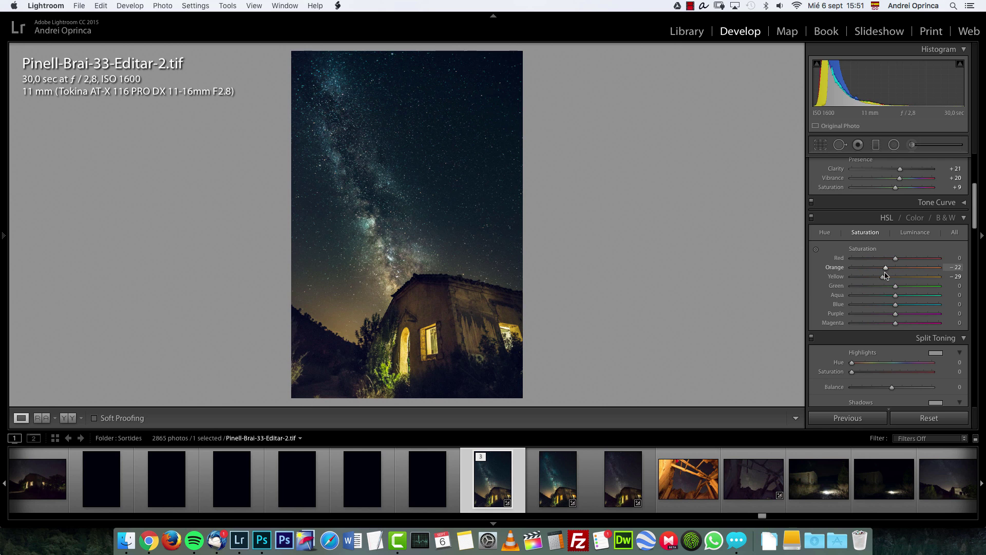
drag(885, 276, 880, 277)
Split-tone highlights to hue 47, saturation 12 and shadows to blue hue 221, saturation 13.
click(863, 363)
click(860, 372)
click(861, 373)
drag(975, 218, 975, 238)
mouse_move(852, 322)
mouse_down()
mouse_move(901, 322)
mouse_move(863, 334)
mouse_up()
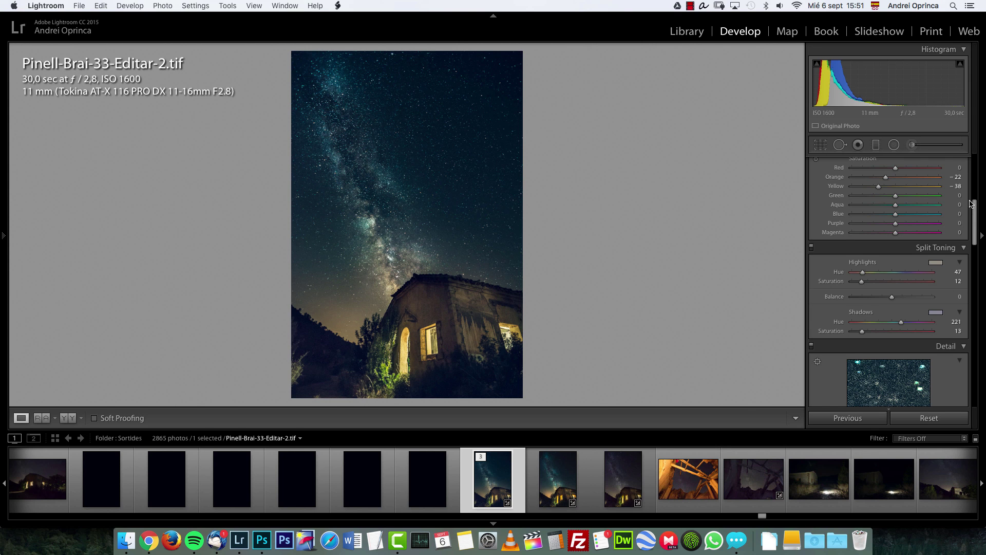
click(971, 159)
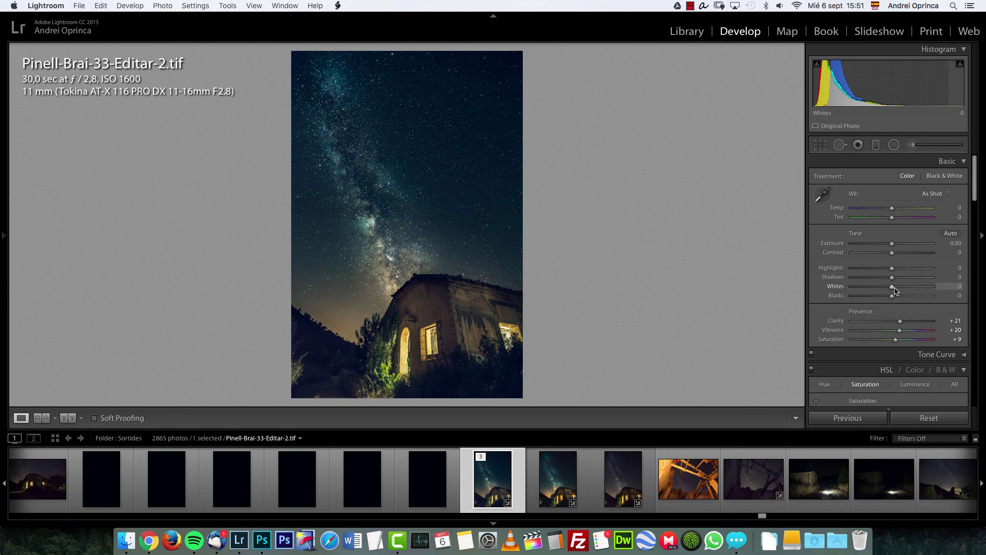
Brighten the Whites and raise the Camera Calibration Shadows Tint to +46.
mouse_move(893, 286)
mouse_down()
mouse_move(919, 288)
mouse_move(907, 290)
mouse_up()
scroll(940, 334, down, 15)
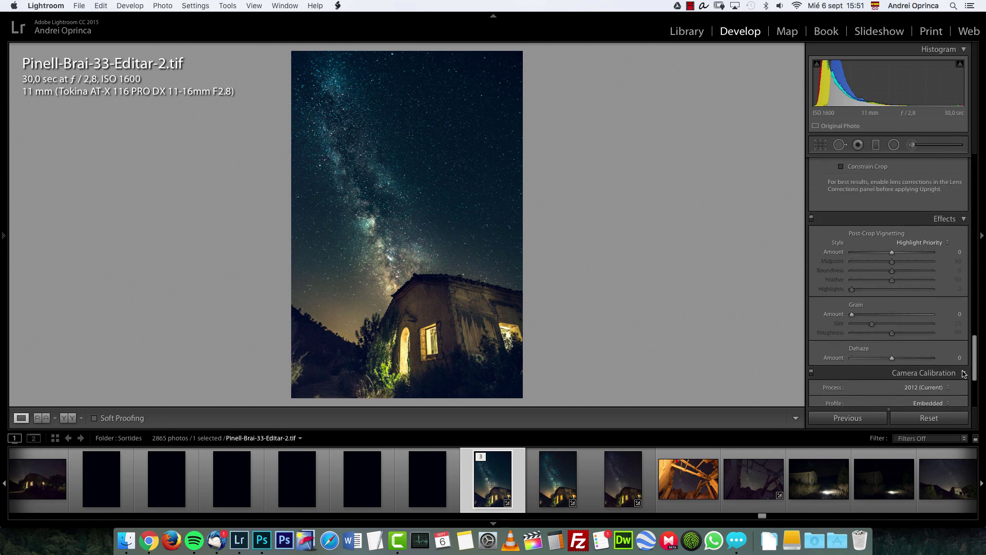
drag(892, 295, 897, 396)
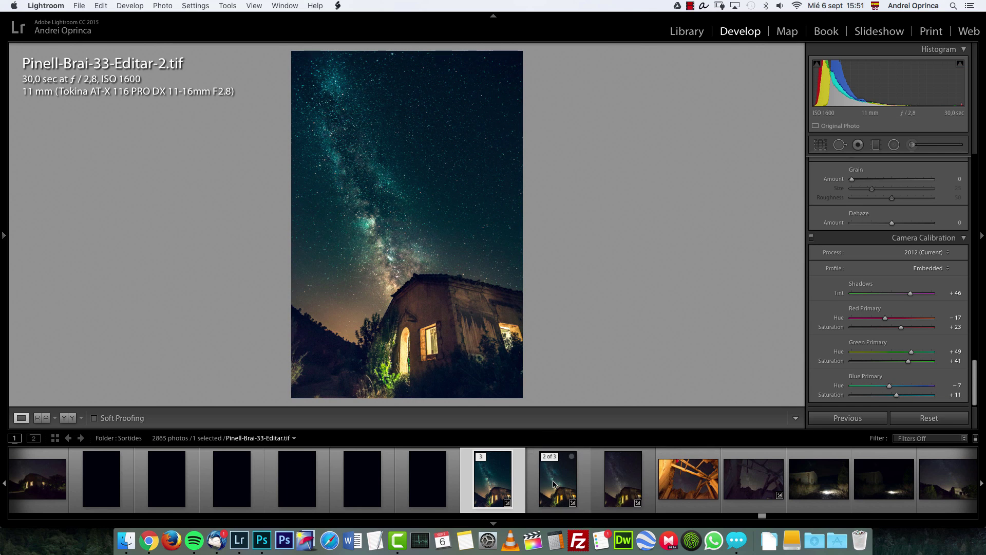
Compare the Editar and Editar-2 versions, then reset the original Pinell-Brai-33.NEF to defaults.
click(557, 500)
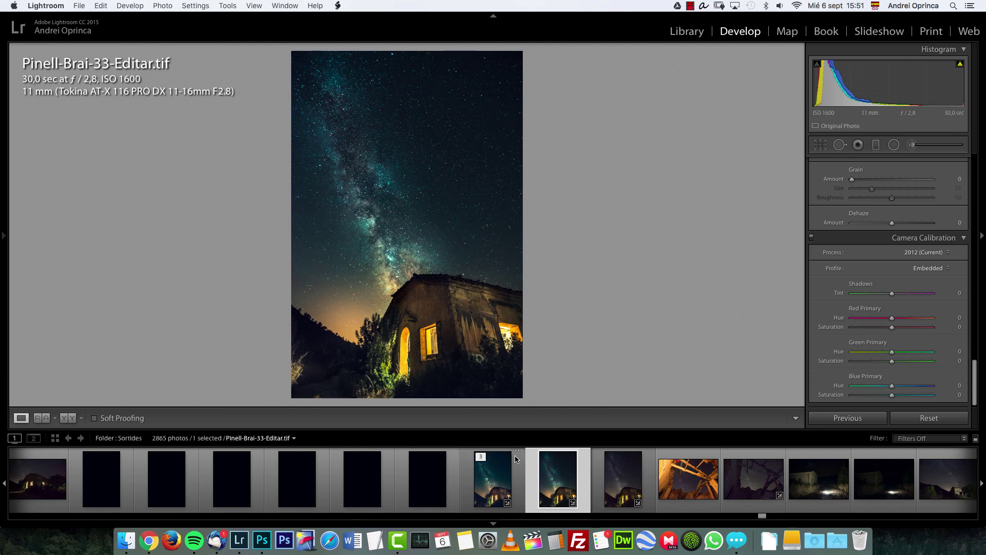
click(498, 483)
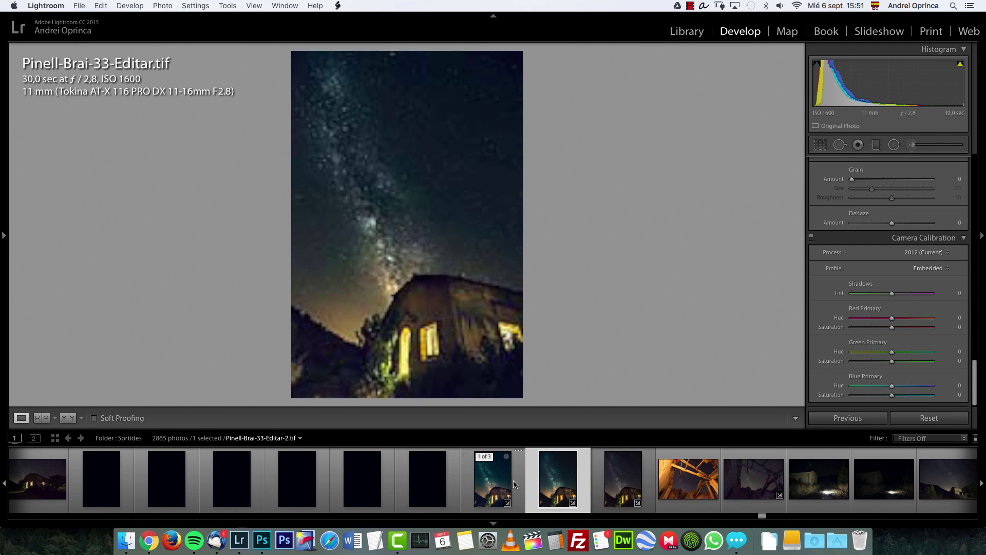
click(622, 485)
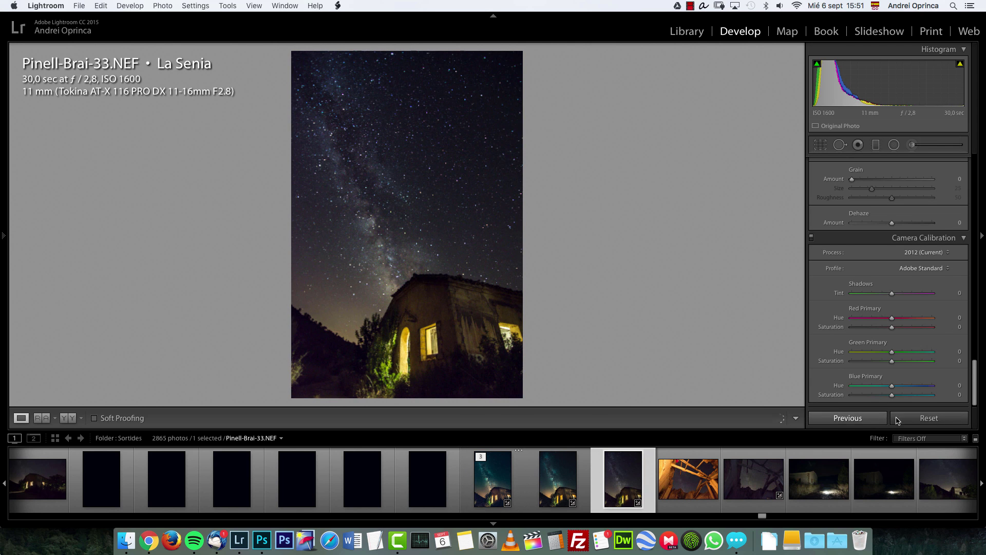
click(919, 419)
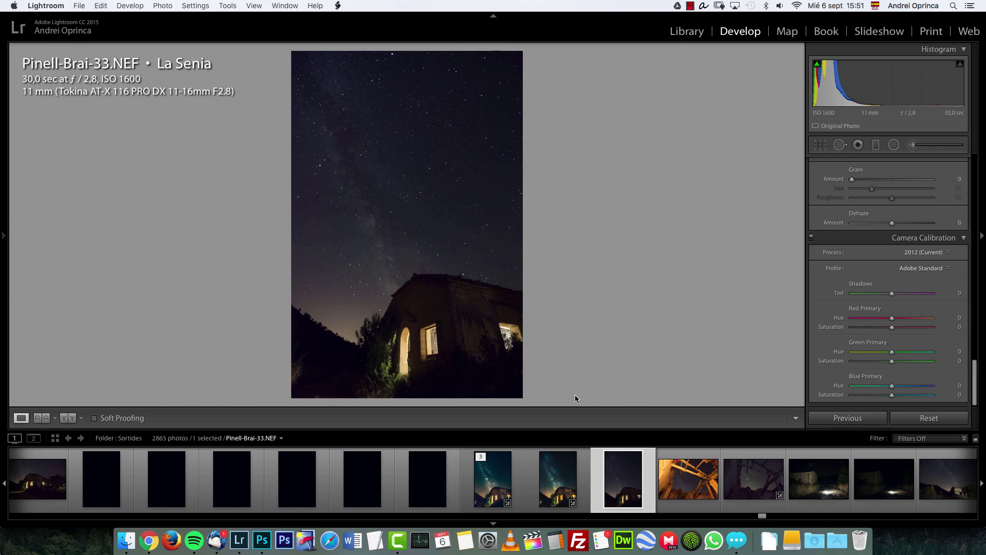
Compare the NEF against the finished Editar-2 edit once more, ending on Editar-2.
click(494, 487)
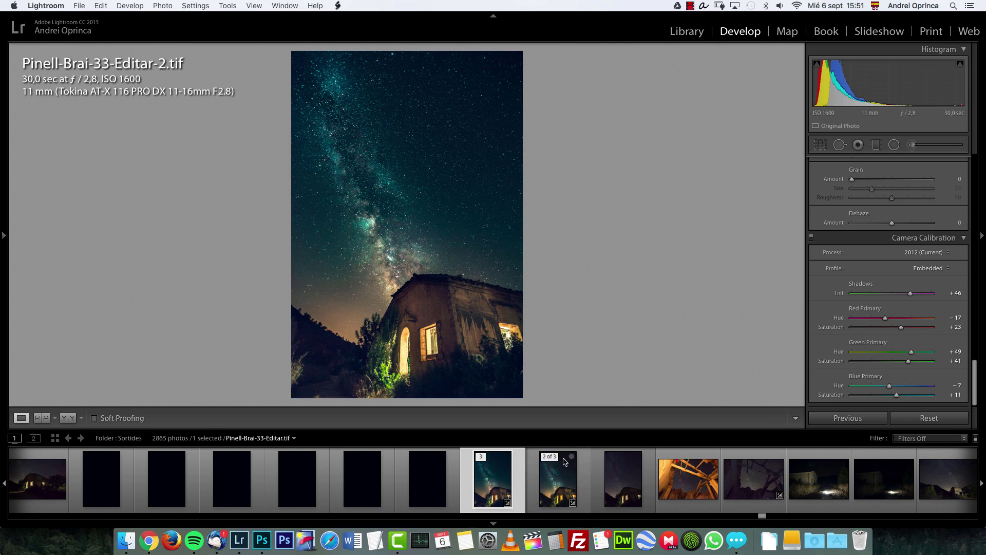
click(612, 479)
click(497, 487)
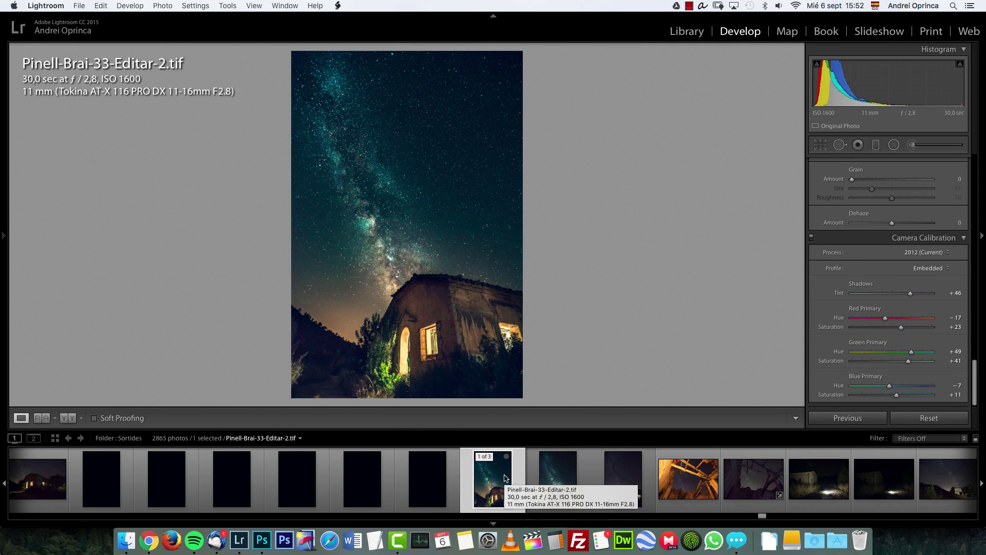